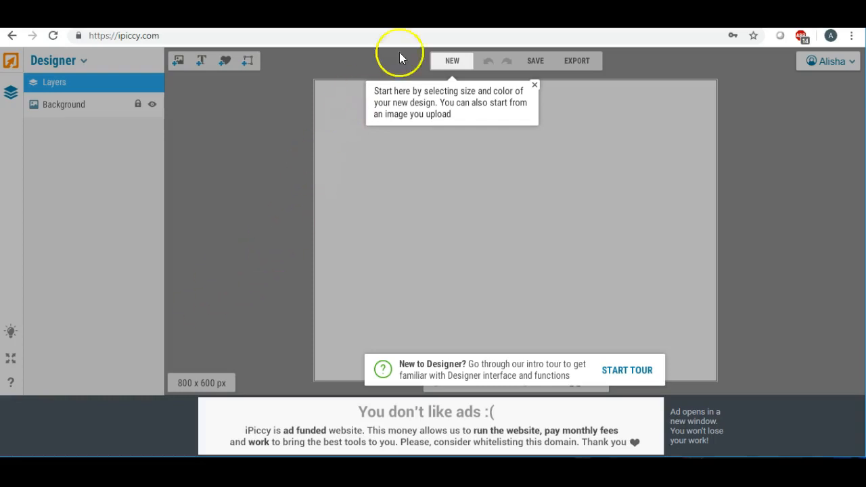
Create a new design using the 11 x 14" canvas size preset
left_click(459, 62)
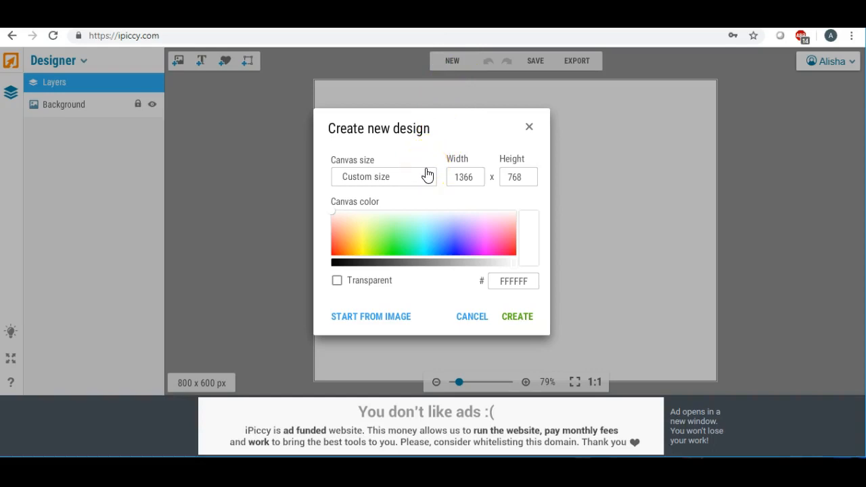
left_click(426, 176)
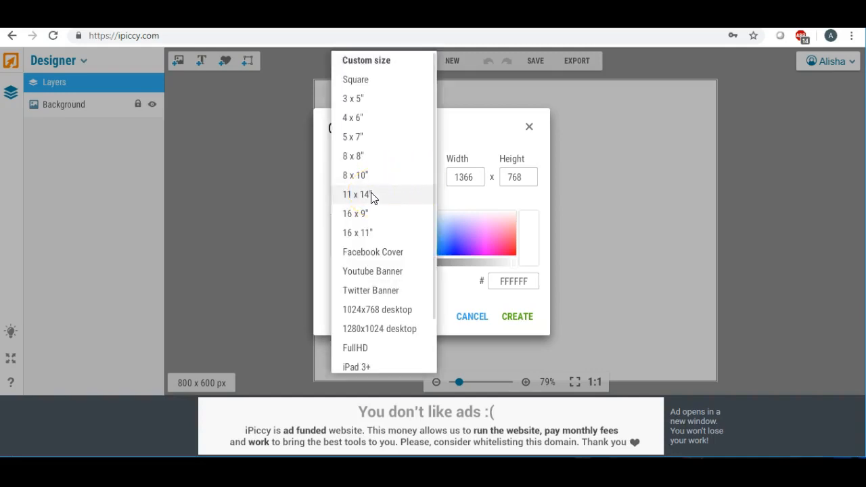
left_click(371, 195)
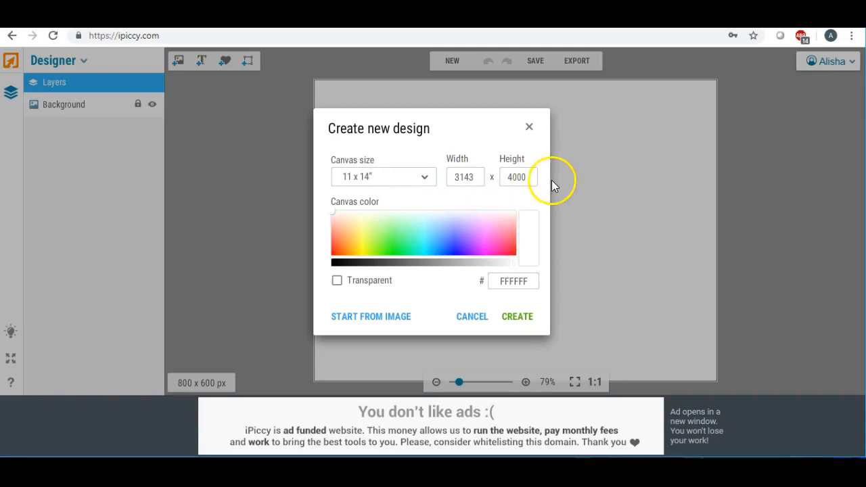
left_click(517, 316)
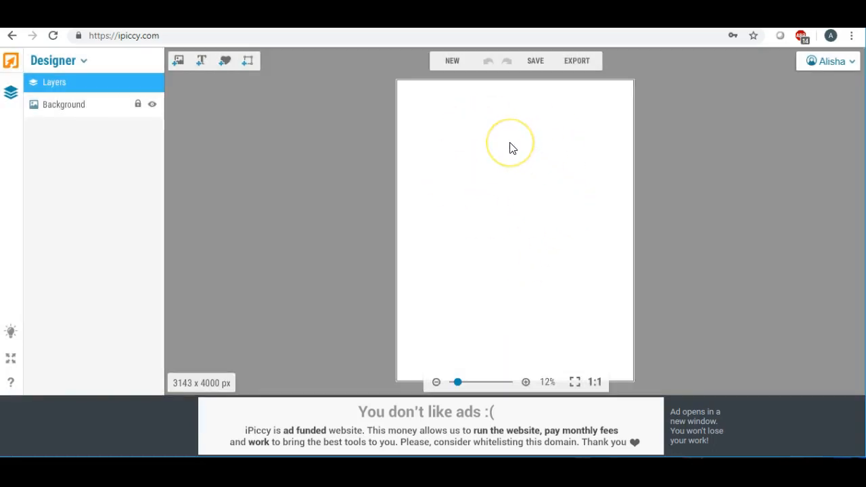
Add a text layer reading "Beautiful" near the upper part of the canvas
left_click(203, 61)
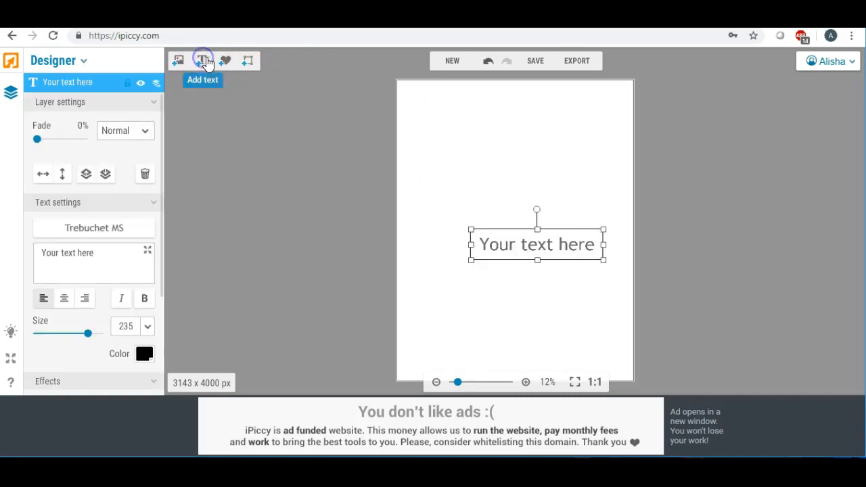
left_click_drag(498, 246, 475, 133)
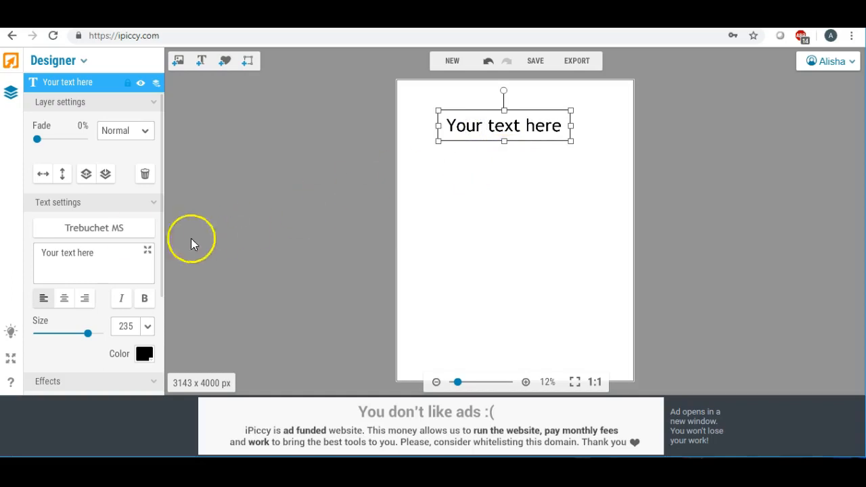
left_click_drag(110, 253, 49, 253)
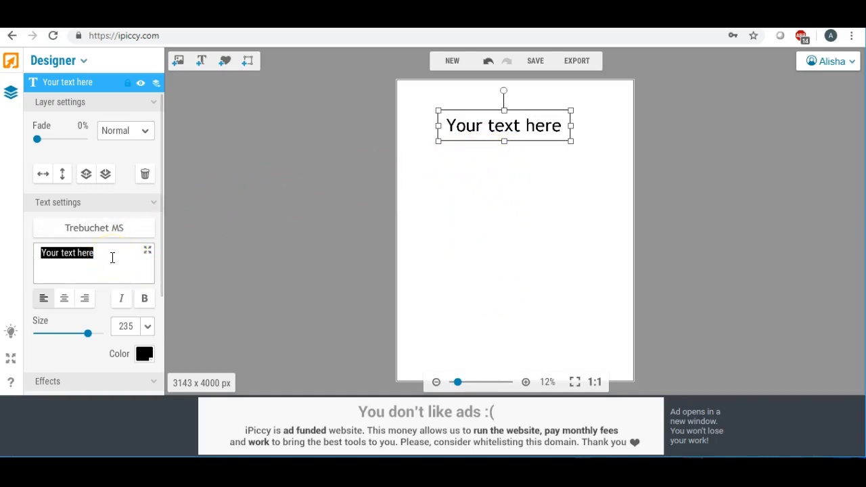
type("Beaut")
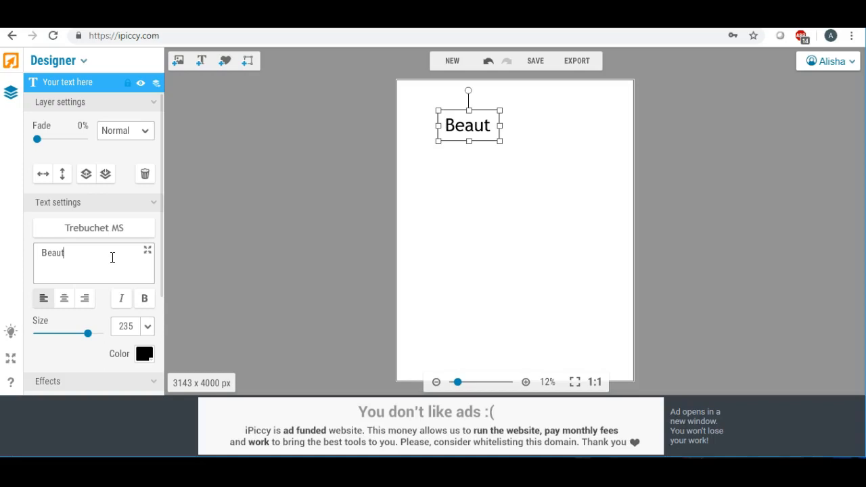
type("i")
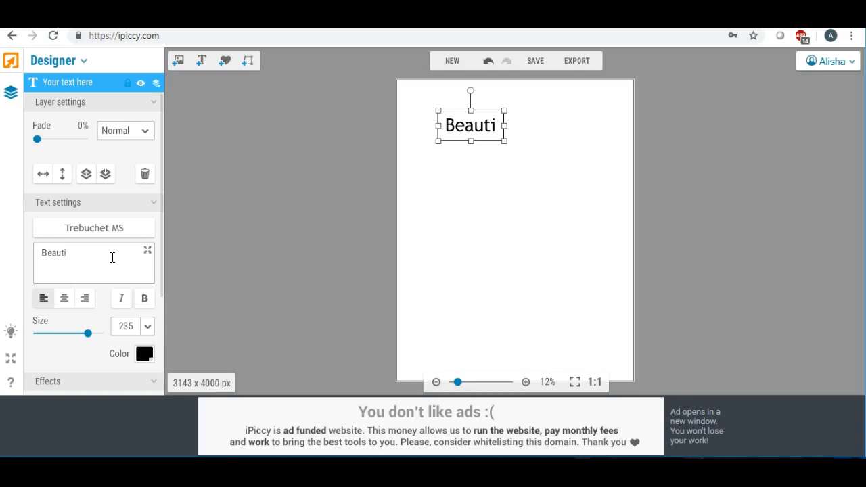
type("fuk")
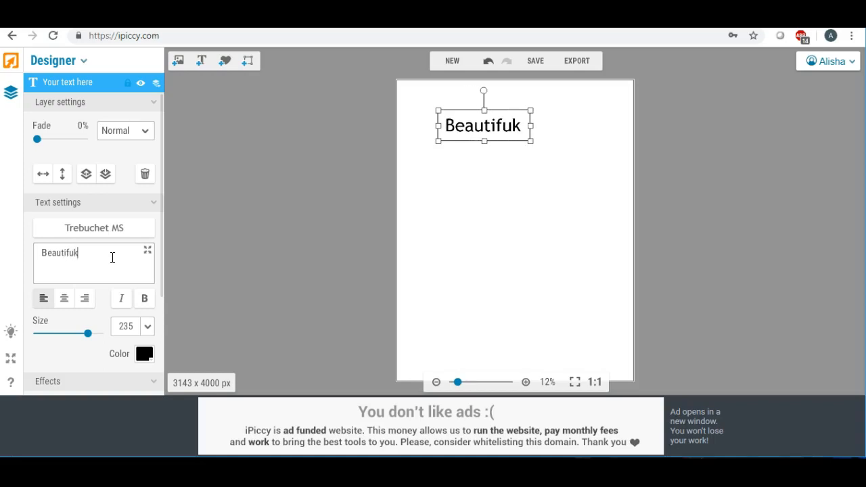
key("BackSpace")
type("l")
left_click(483, 218)
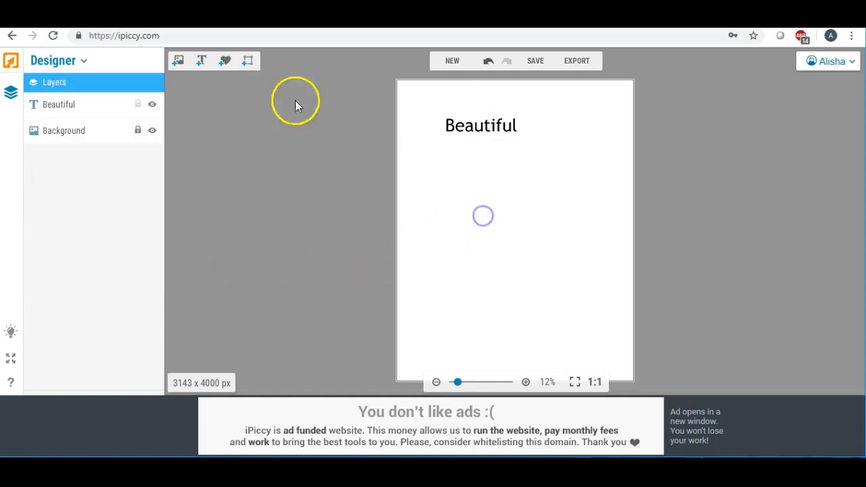
Add a text layer reading "Minds" and place it below "Beautiful"
left_click(201, 60)
left_click(491, 232)
left_click_drag(491, 231, 468, 173)
left_click(106, 256)
key("ctrl+a")
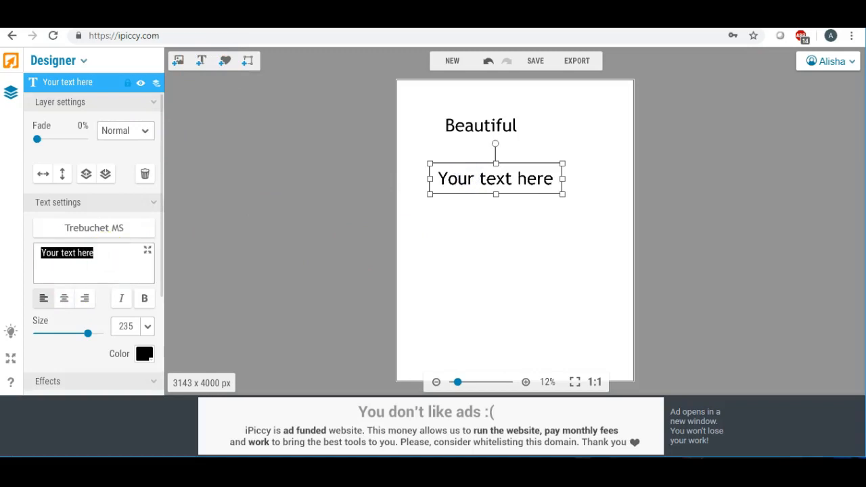
type("Minds")
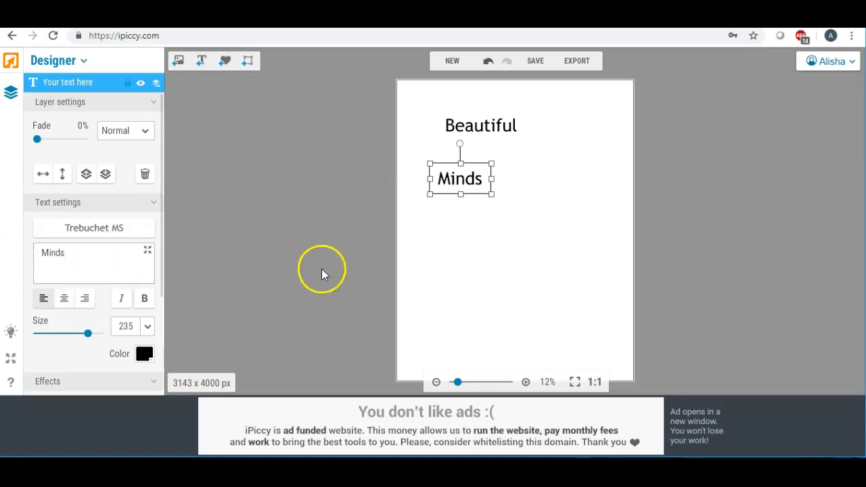
left_click(471, 249)
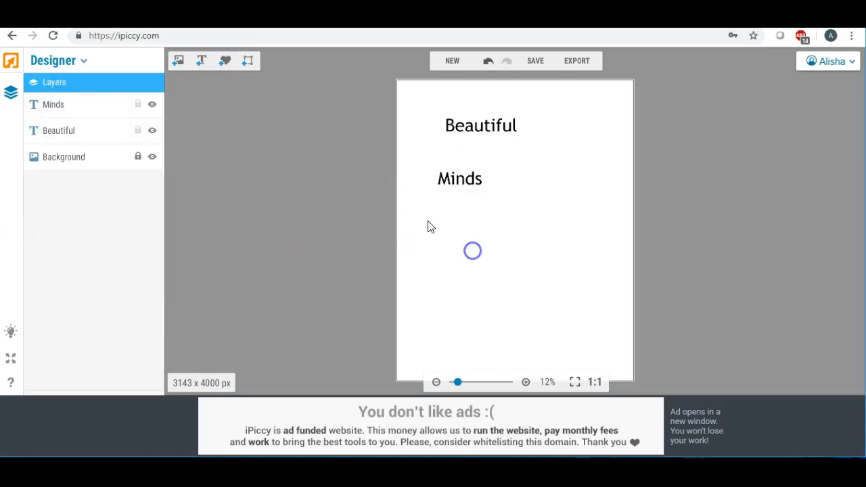
Add a text layer reading "Inspire" below "Minds" on the canvas
left_click(206, 64)
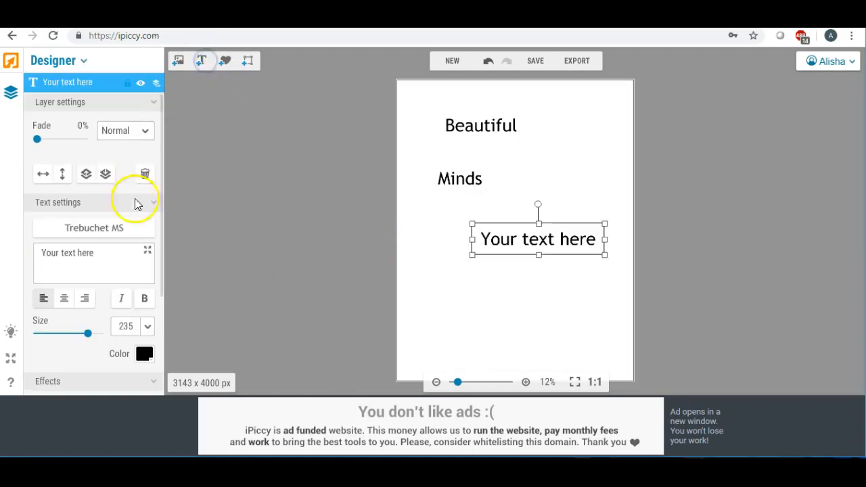
left_click(101, 252)
key("ctrl+a")
type("In")
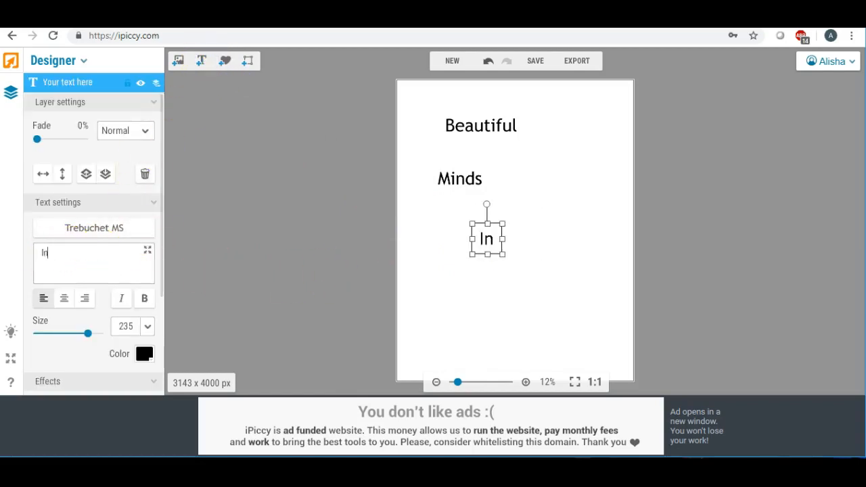
type("spire")
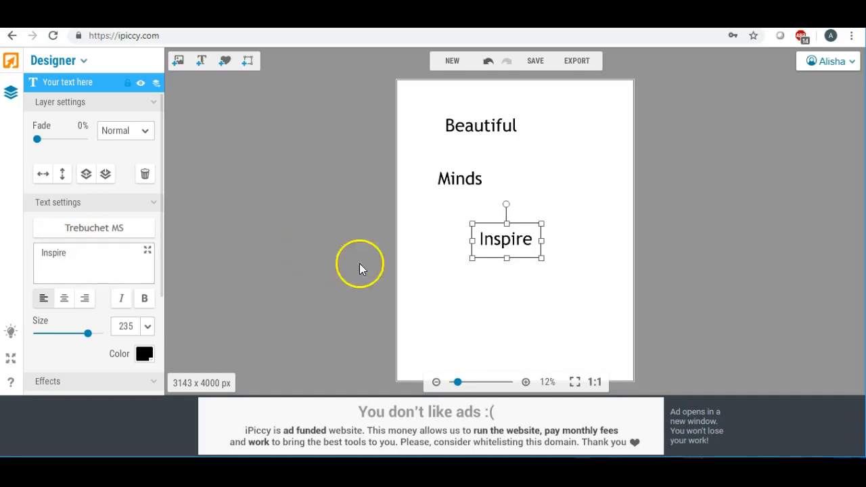
left_click(488, 297)
Add a text layer reading "Others" and place it below "Inspire"
left_click(203, 66)
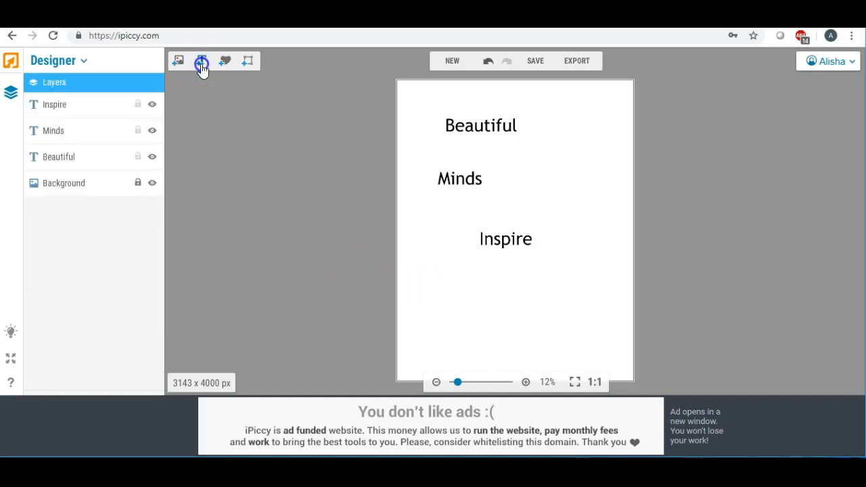
left_click_drag(522, 223, 494, 292)
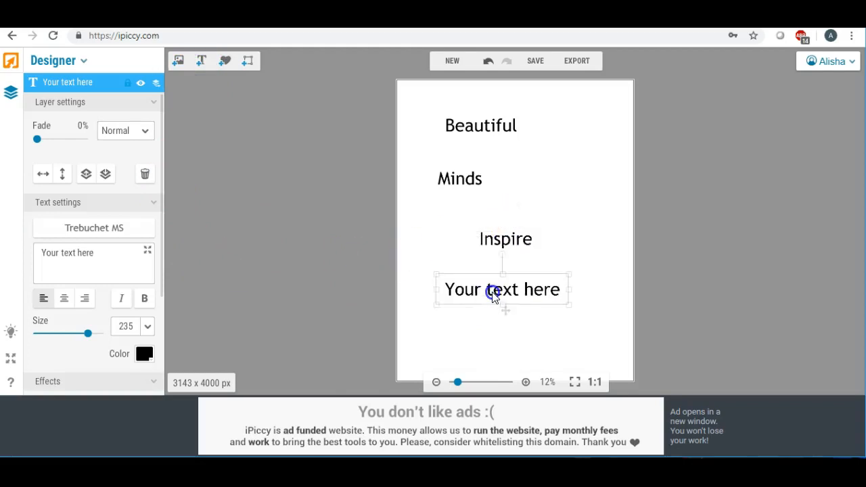
left_click_drag(112, 252, 39, 253)
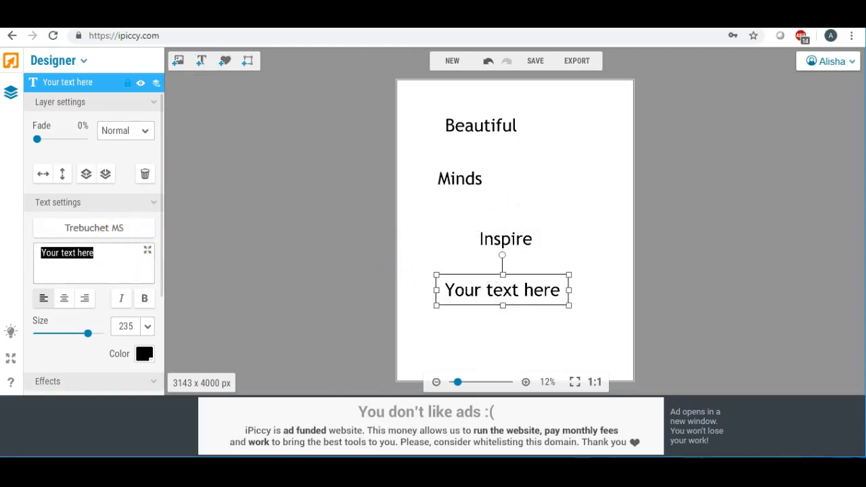
type("Others")
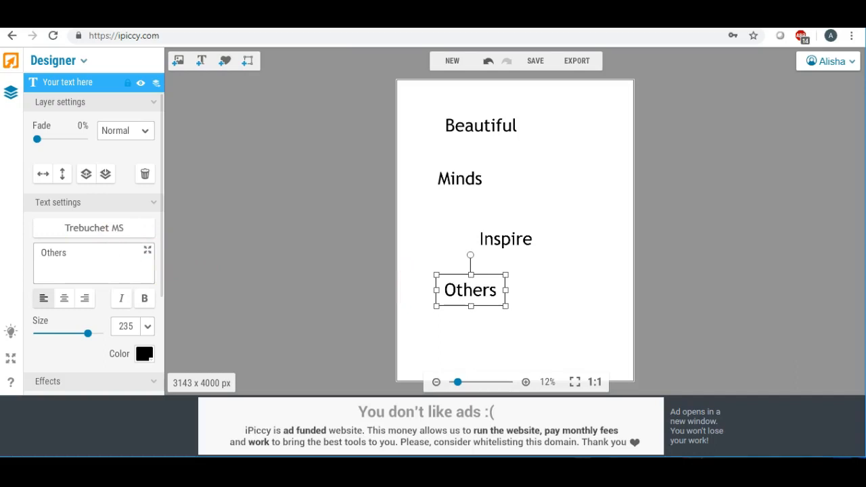
left_click(566, 278)
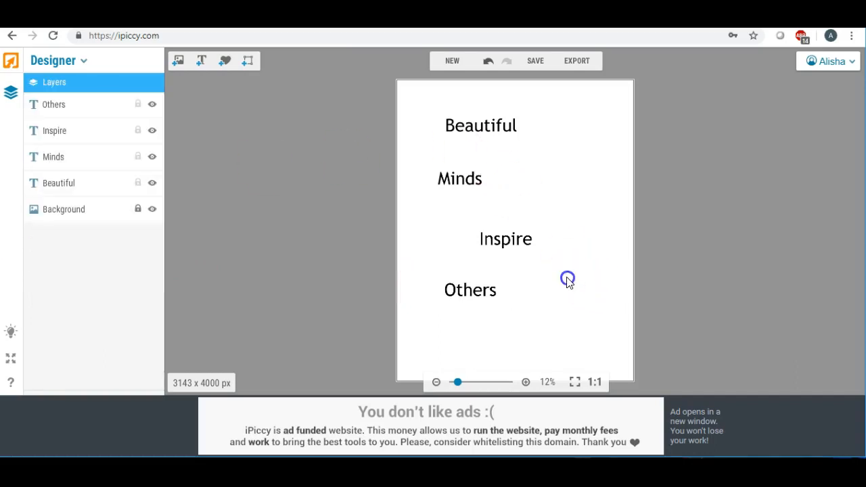
Change the font of the "Beautiful" text to Riesling from the local fonts
left_click(477, 132)
left_click(102, 228)
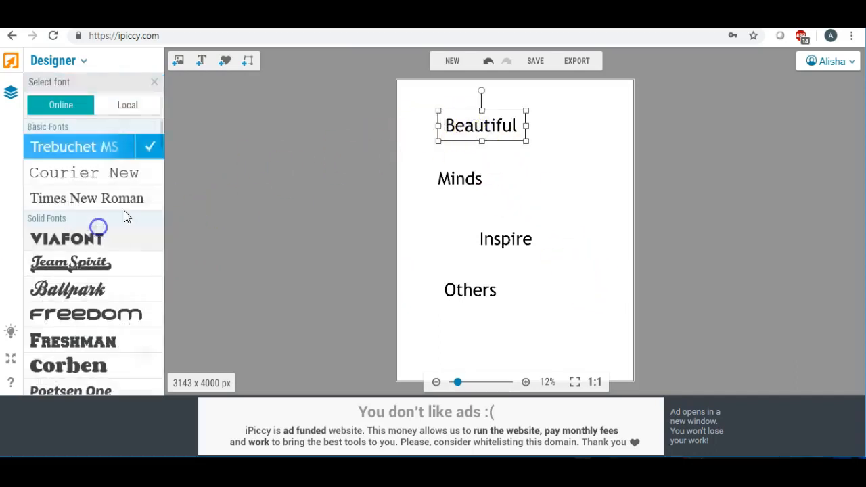
left_click(127, 104)
scroll(132, 188, "down", 2)
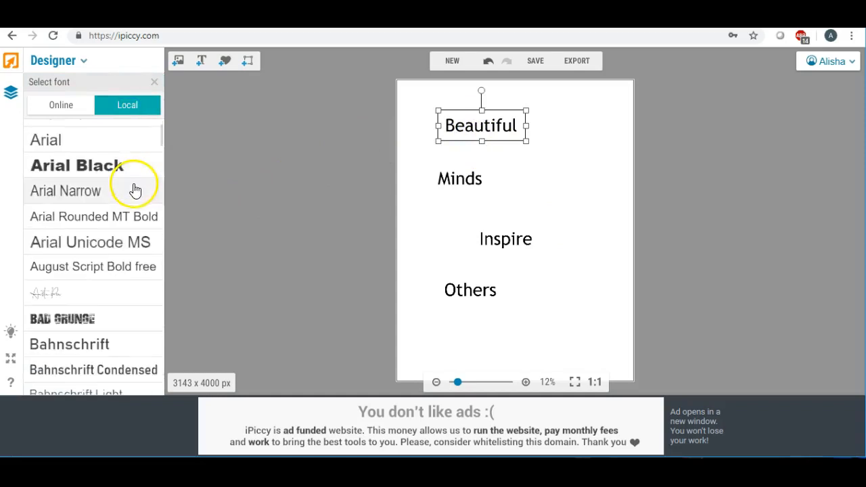
scroll(135, 190, "down", 2)
scroll(134, 192, "down", 6)
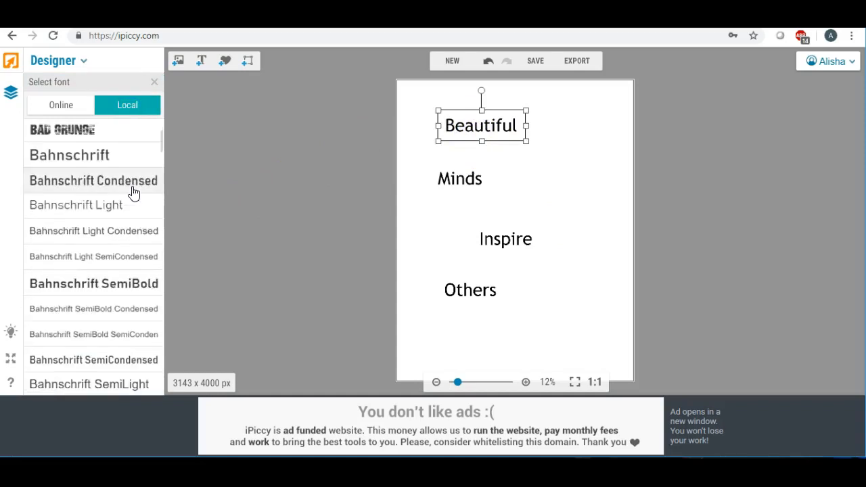
scroll(133, 194, "down", 5)
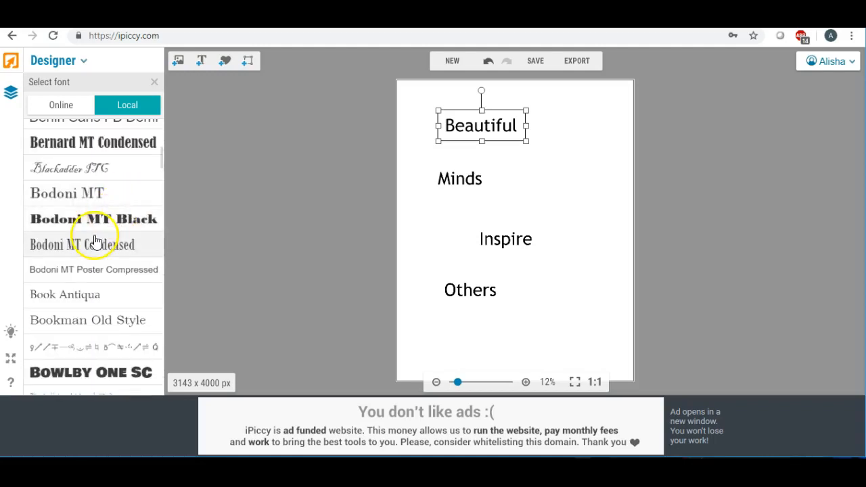
scroll(95, 241, "down", 4)
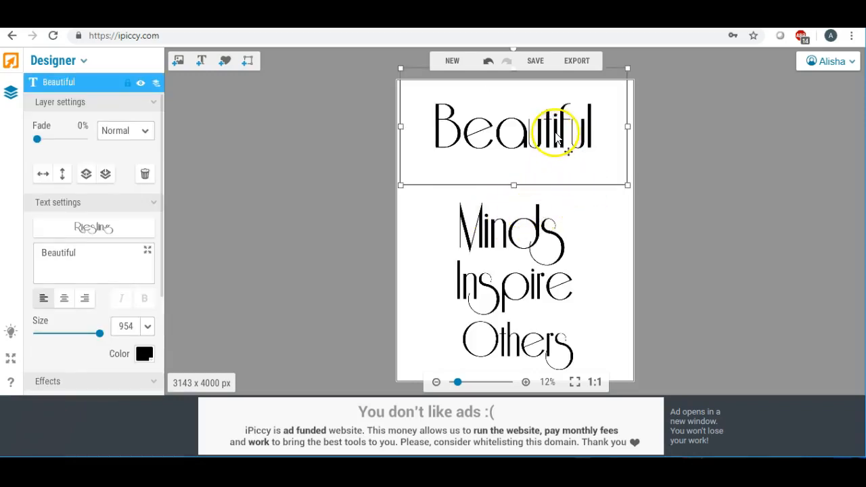
Shift "Beautiful" slightly left and move "Minds" up directly beneath it, offset to the right
left_click(513, 234)
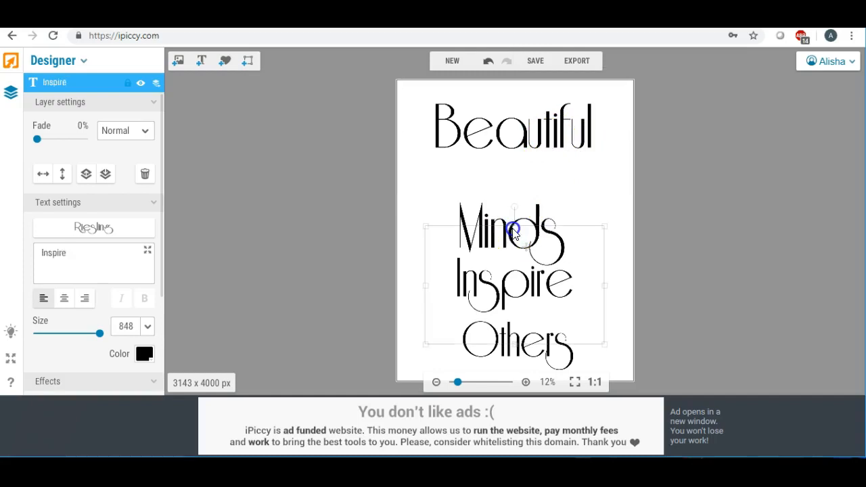
left_click(501, 128)
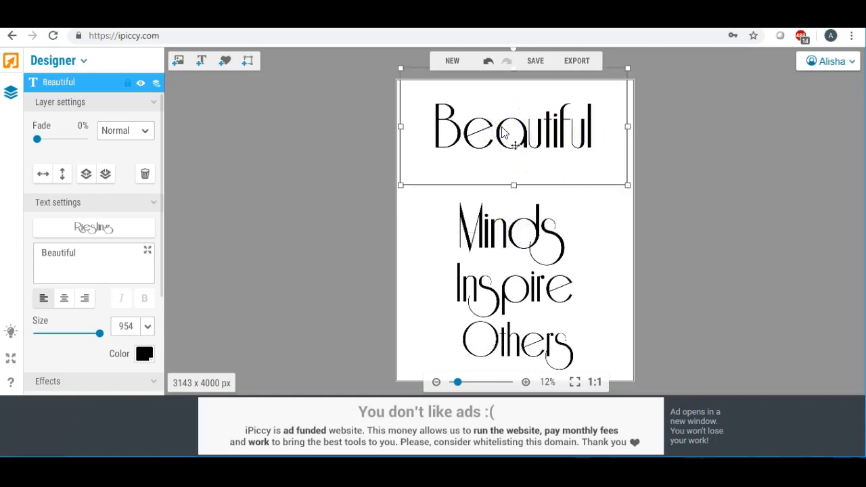
left_click_drag(502, 132, 495, 129)
left_click_drag(511, 227, 539, 179)
Move "Inspire" up under "Minds", enlarge it to about size 1247 and center it across the canvas
left_click_drag(496, 284, 488, 240)
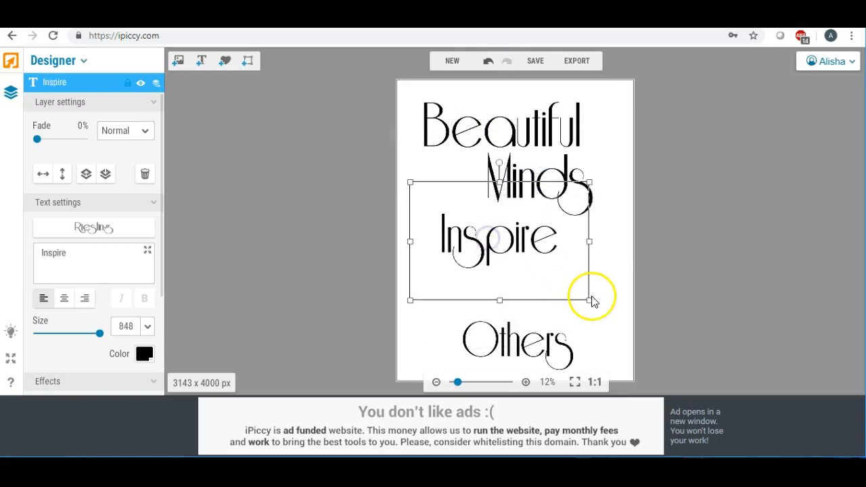
left_click_drag(590, 299, 685, 354)
left_click_drag(554, 268, 530, 248)
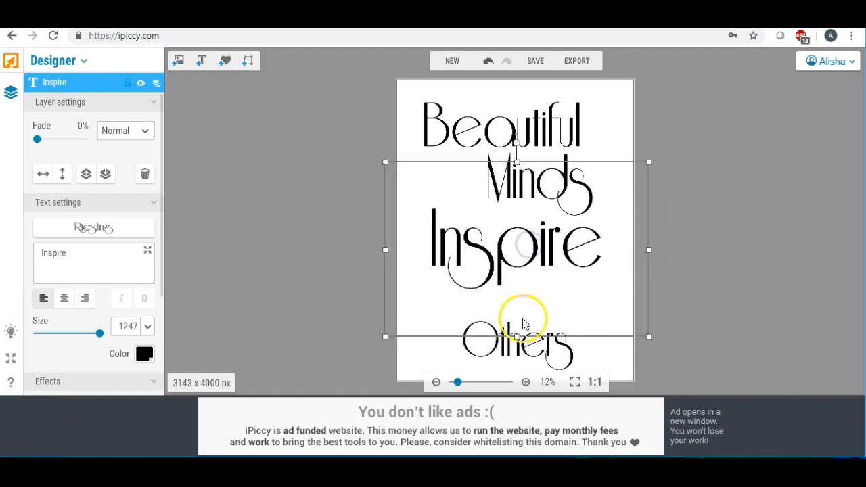
Move "Others" up beneath "Inspire" and enlarge it to nearly match the width of the words above
left_click_drag(518, 342, 500, 322)
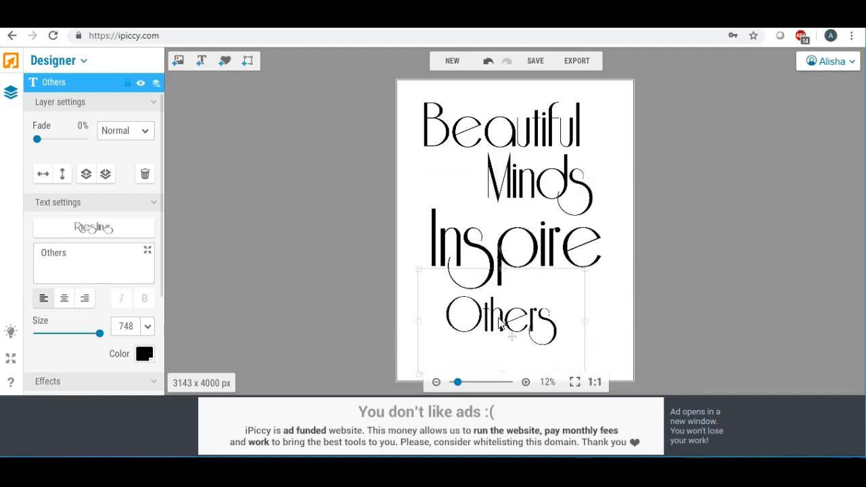
left_click_drag(585, 269, 644, 217)
left_click_drag(541, 318, 527, 330)
Move "Inspire" down toward "Others" and enlarge "Minds" to about size 1154, placing it beneath "Beautiful"
left_click(555, 183)
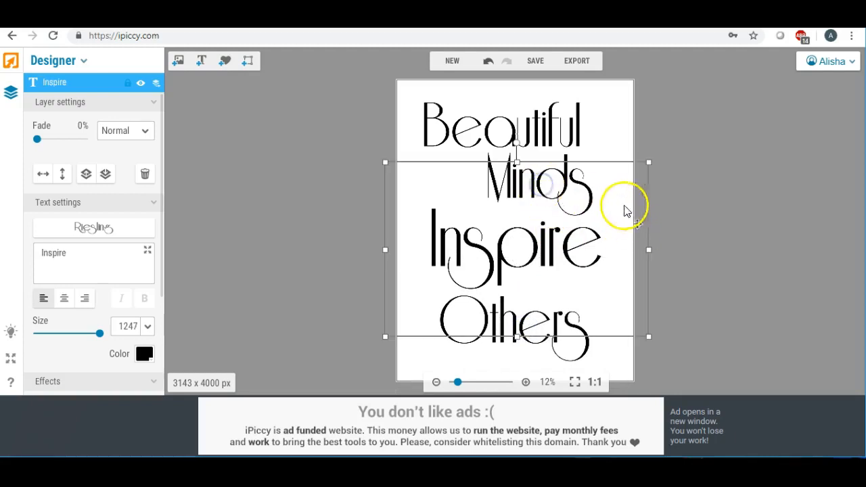
left_click(561, 150)
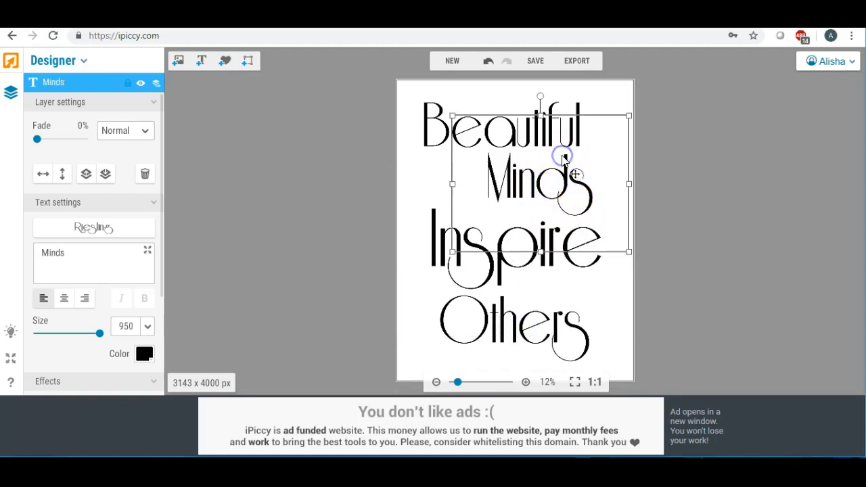
left_click(642, 257)
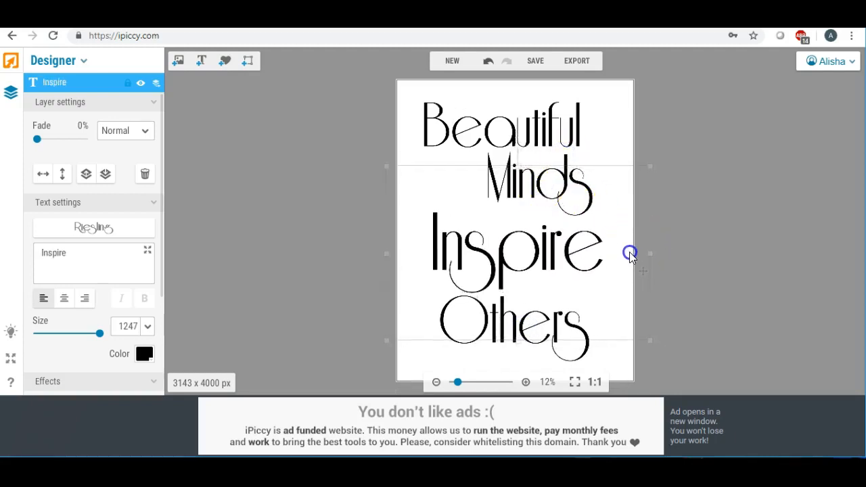
left_click_drag(570, 248, 558, 276)
left_click(561, 203)
left_click_drag(638, 251, 666, 290)
left_click_drag(576, 211, 582, 182)
left_click(593, 186)
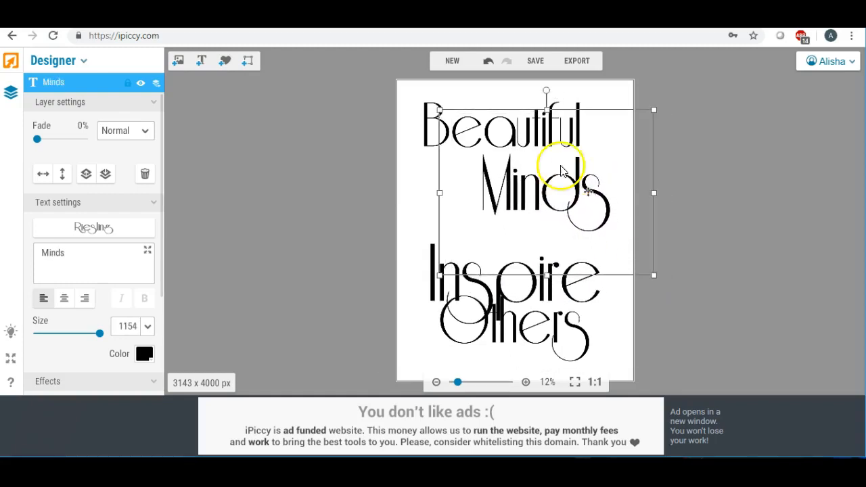
Enlarge "Beautiful" to about size 1201 and position it across the upper part of the canvas
left_click(425, 104)
left_click_drag(389, 184, 327, 222)
left_click_drag(474, 148, 492, 157)
left_click(390, 116)
left_click_drag(393, 118, 426, 97)
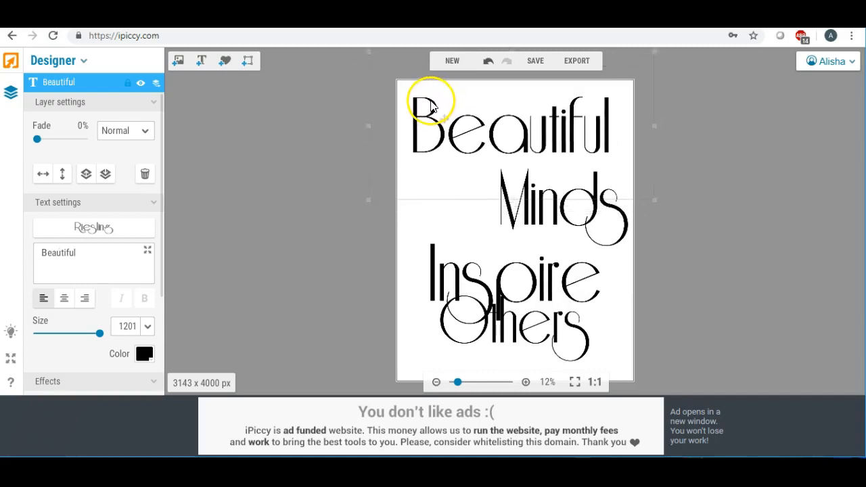
Move "Minds" up close beneath "Beautiful" and raise "Inspire" to sit directly under "Minds"
left_click(517, 177)
left_click_drag(517, 178, 516, 175)
mouse_move(440, 248)
left_mouse_down()
mouse_move(430, 249)
mouse_move(440, 234)
left_mouse_up()
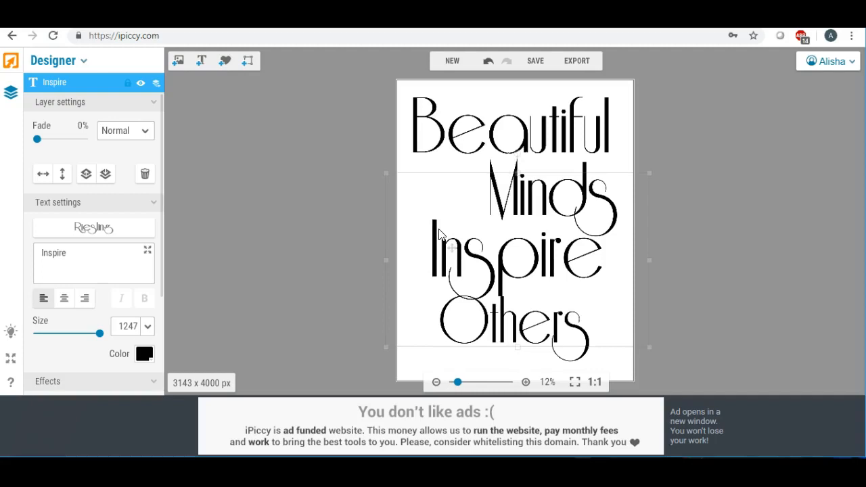
Move "Others" down slightly and shift it to the left side of the canvas below "Inspire"
left_click(484, 357)
mouse_move(484, 357)
left_mouse_down()
mouse_move(493, 371)
mouse_move(480, 355)
left_mouse_up()
left_click(346, 267)
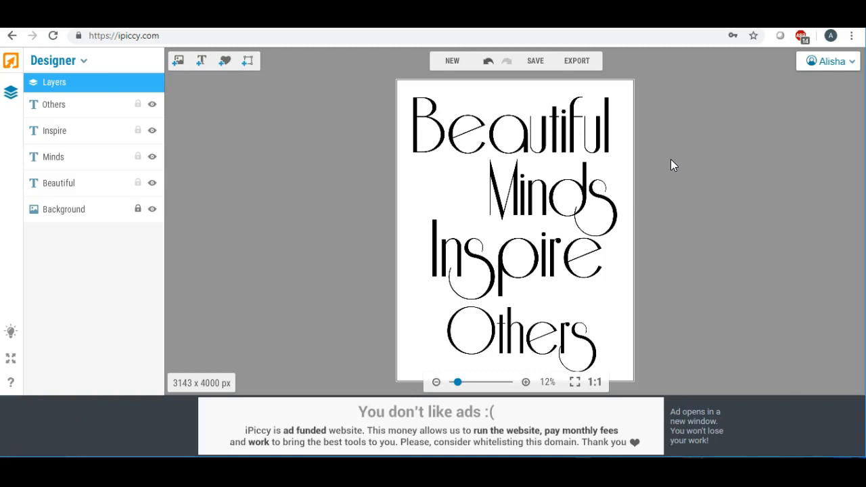
mouse_move(614, 122)
left_mouse_down()
mouse_move(574, 118)
mouse_move(541, 191)
mouse_move(454, 196)
mouse_move(519, 306)
mouse_move(512, 338)
mouse_move(474, 336)
left_mouse_up()
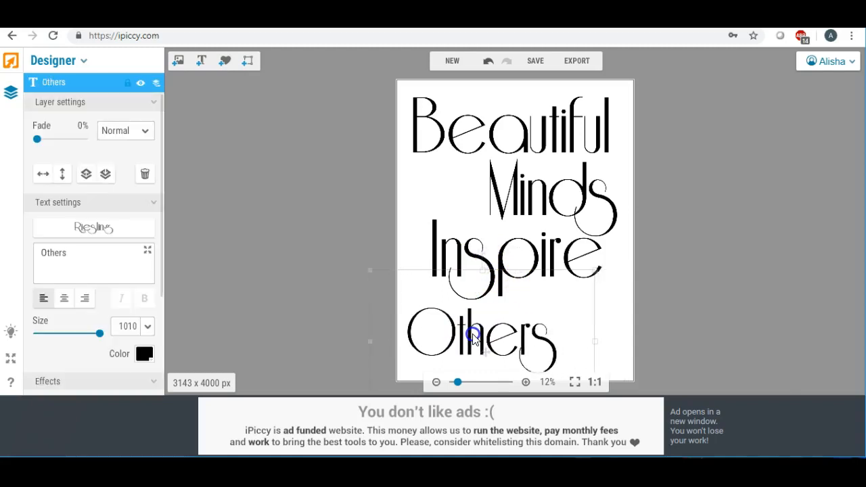
left_click(377, 172)
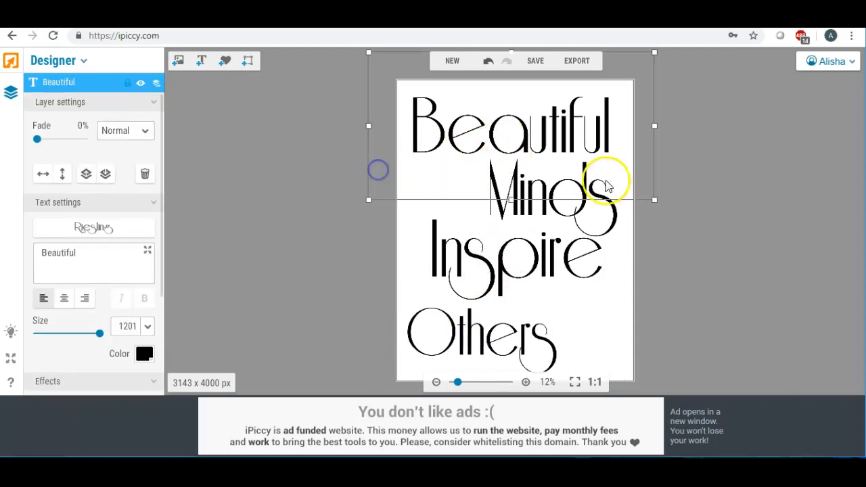
left_click(687, 248)
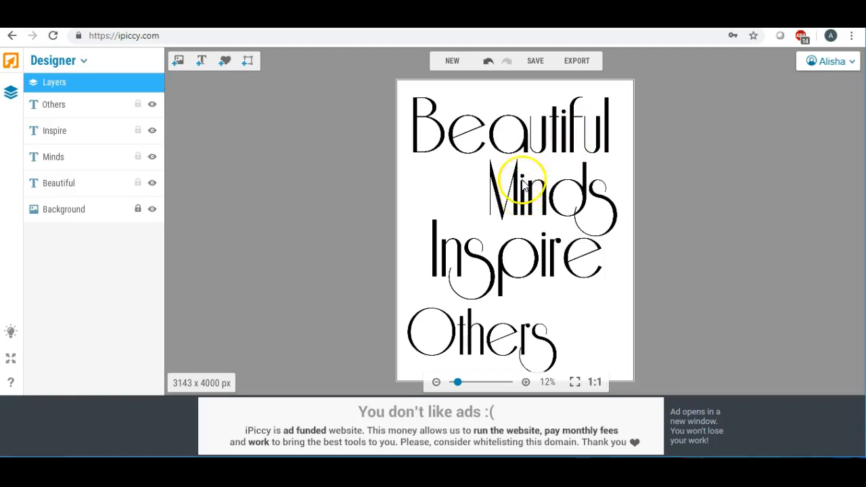
Add the uploaded gold texture image goild77 and enlarge it across the full width of the canvas's upper part
left_click(178, 61)
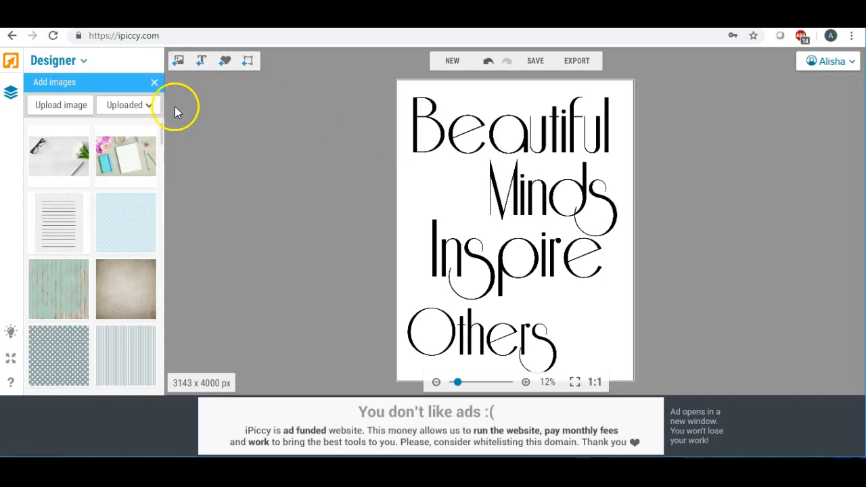
mouse_move(164, 128)
left_mouse_down()
mouse_move(161, 153)
mouse_move(163, 145)
left_mouse_up()
left_click_drag(129, 169, 437, 135)
left_click_drag(495, 135, 696, 133)
left_click_drag(537, 140, 513, 140)
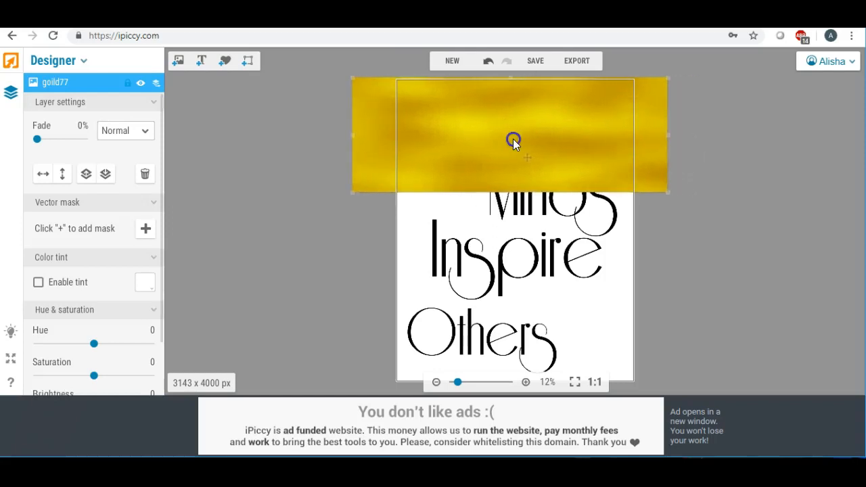
Stretch the gold texture vertically and widen it so it covers the entire canvas
left_click_drag(511, 195, 512, 452)
mouse_move(521, 173)
left_mouse_down()
mouse_move(521, 158)
mouse_move(518, 182)
left_mouse_up()
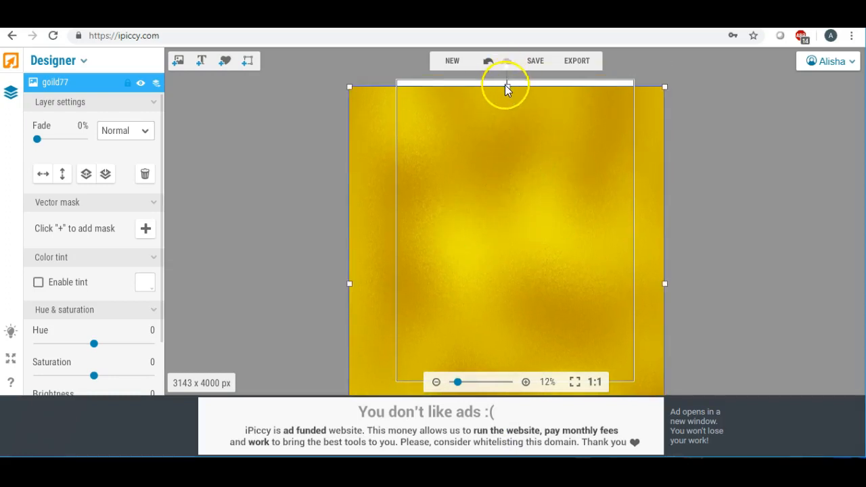
left_click_drag(506, 85, 514, 41)
left_click_drag(479, 177, 493, 177)
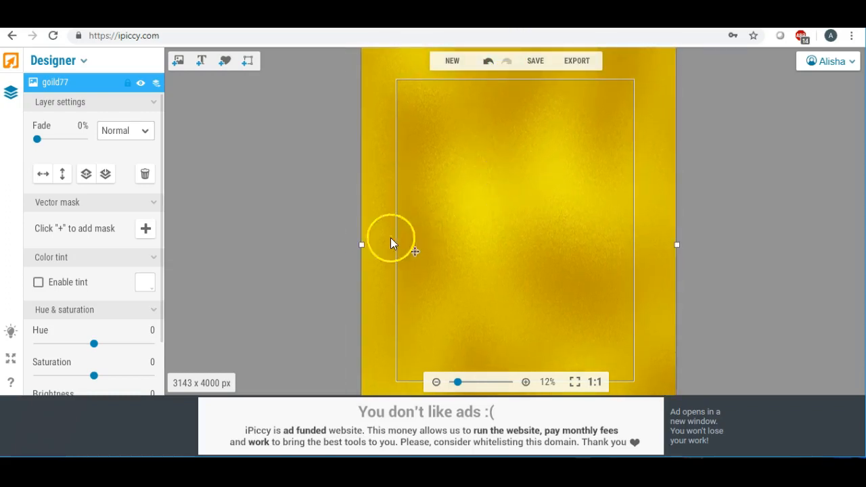
left_click_drag(361, 244, 292, 242)
left_click_drag(402, 240, 472, 225)
Set the gold texture's blend mode to Lighten and shift the texture slightly up and right over the lettering
left_click(147, 131)
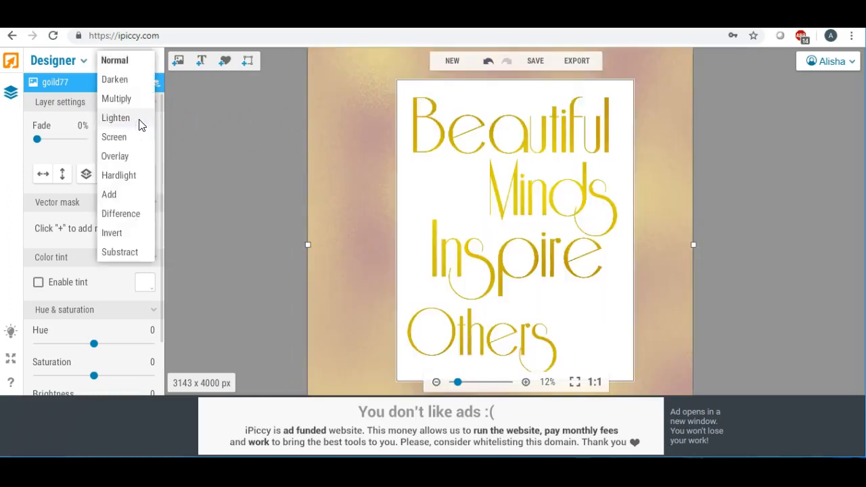
left_click(138, 117)
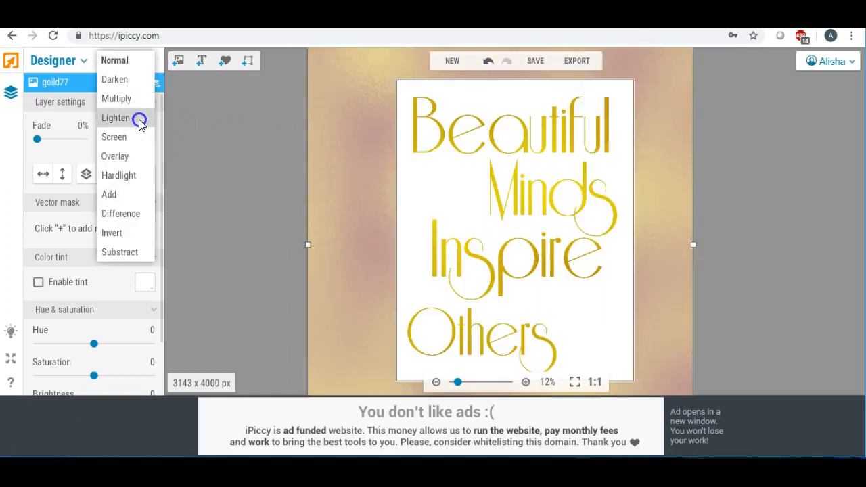
left_click_drag(345, 131, 358, 100)
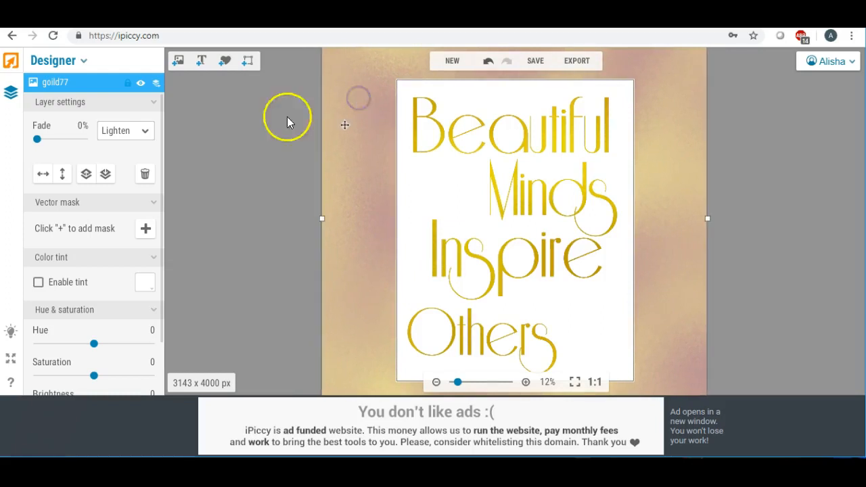
left_click(186, 164)
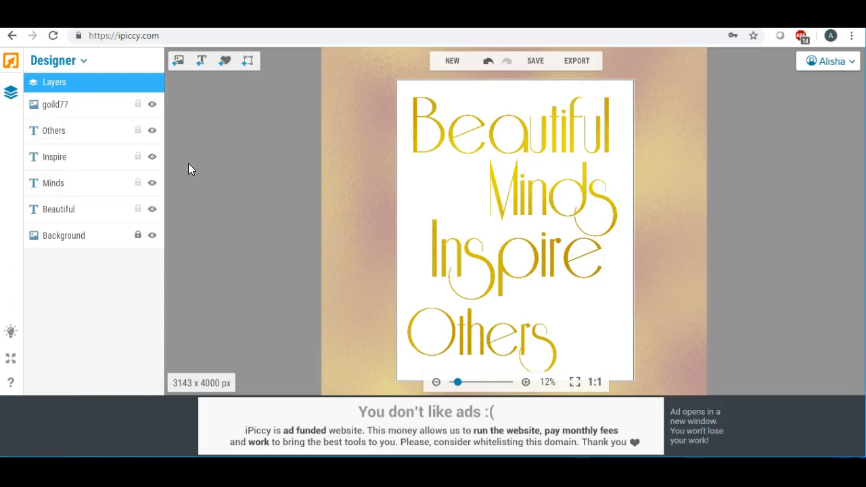
Set the fade of the gold texture layer to about 14%
left_click(335, 102)
left_click_drag(37, 138, 45, 141)
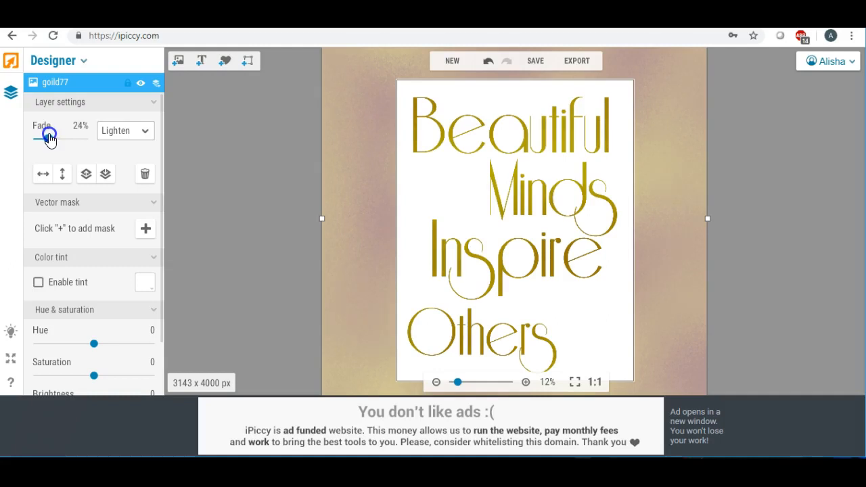
left_click_drag(49, 138, 46, 138)
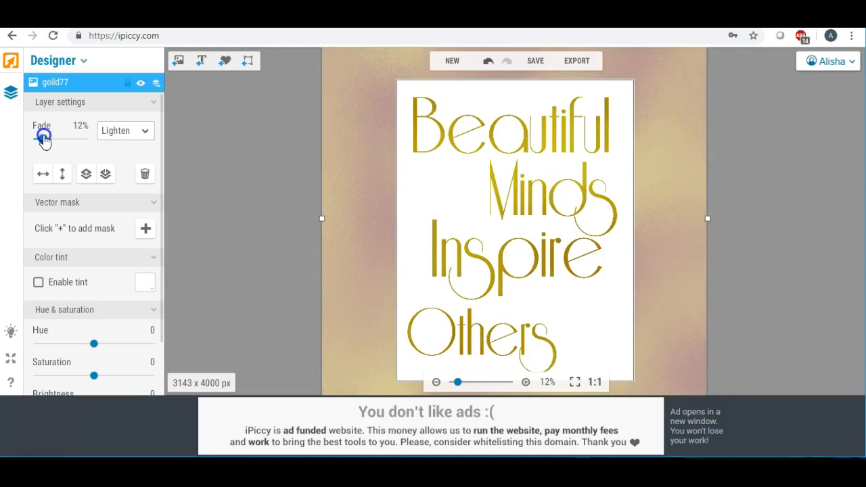
left_click(219, 122)
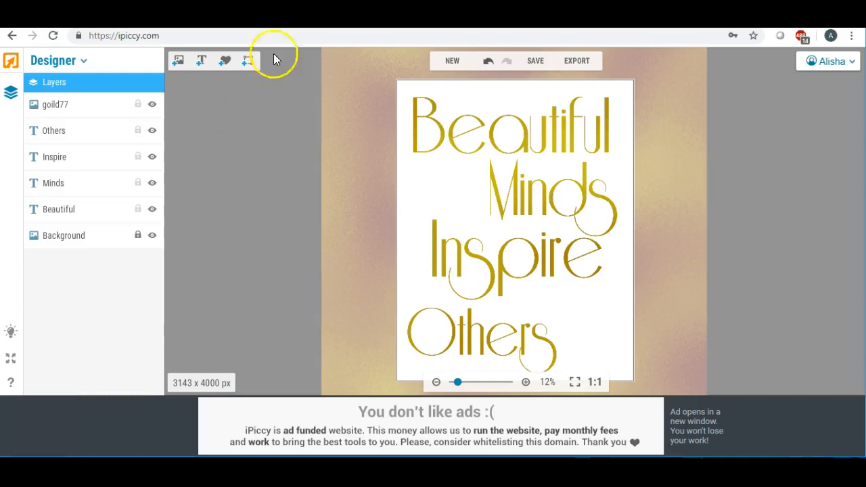
Start saving the design to the computer as a Highest-quality .jpg named beautyminds
left_click(535, 62)
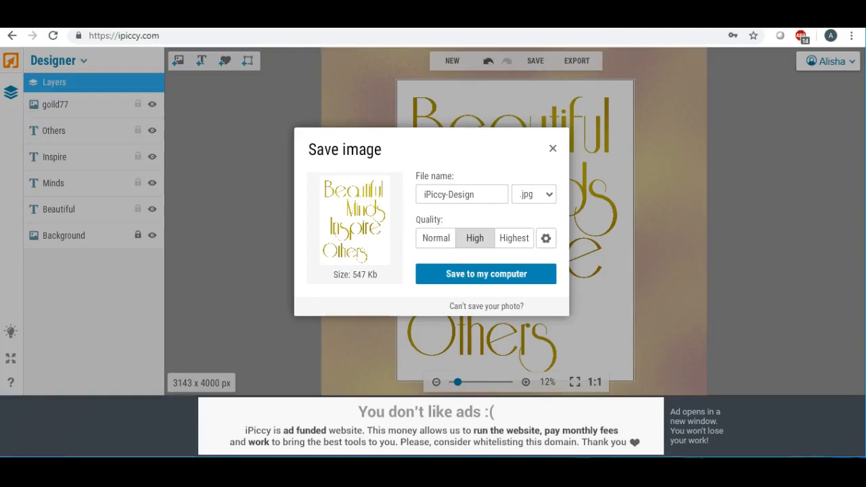
left_click(514, 239)
left_click_drag(487, 194, 380, 194)
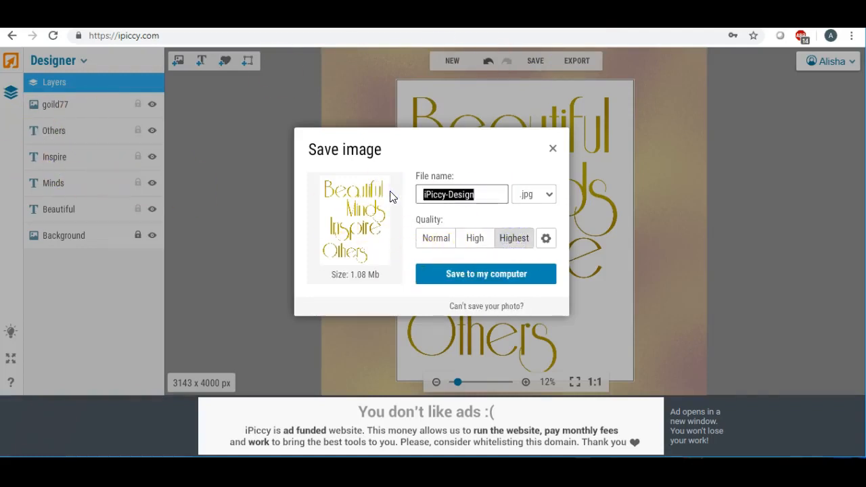
type("beautyminds")
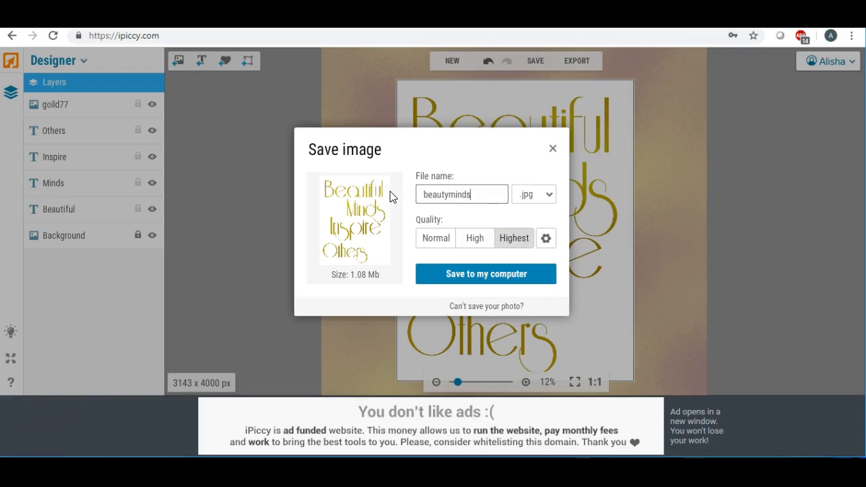
left_click(487, 276)
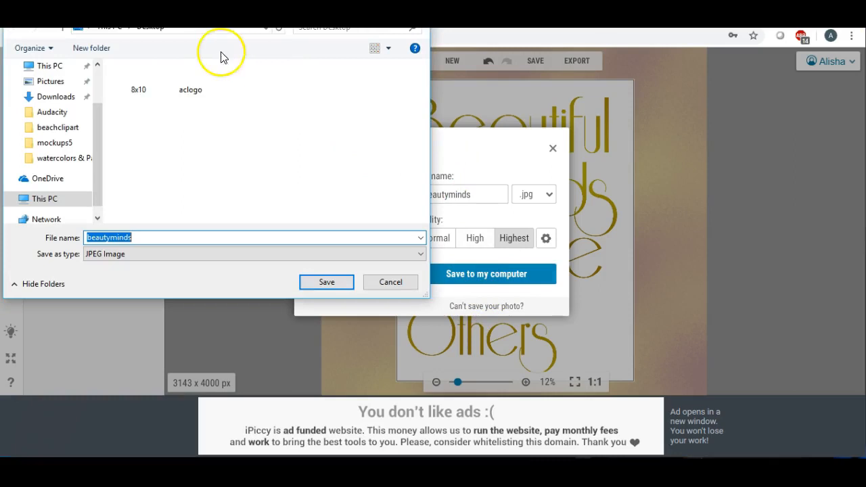
Save the beautyminds JPEG to the Desktop and return to the design
left_click_drag(100, 123, 109, 71)
left_click(55, 92)
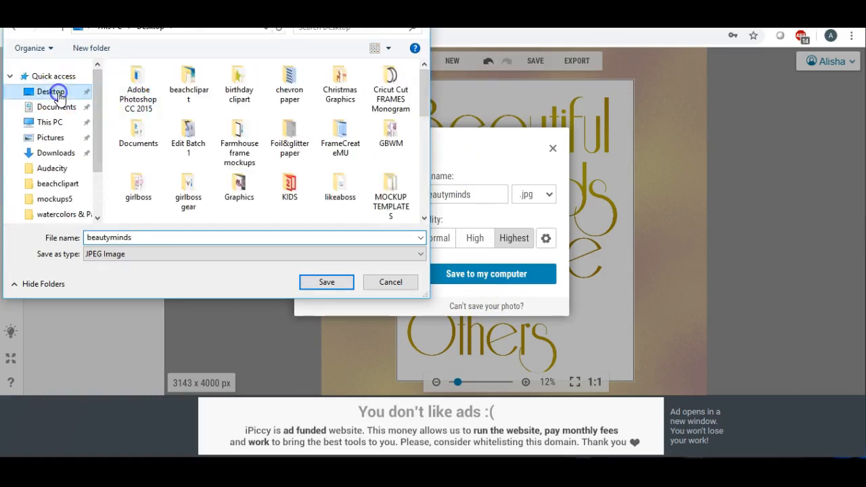
left_click(319, 283)
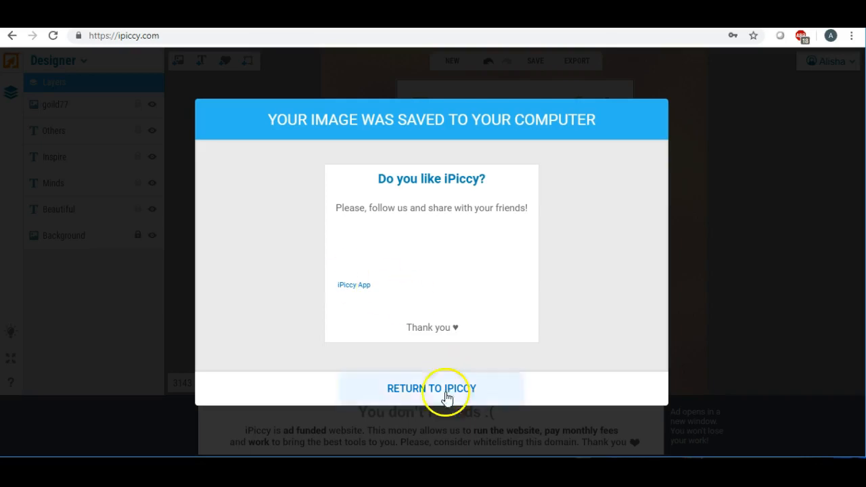
left_click(429, 389)
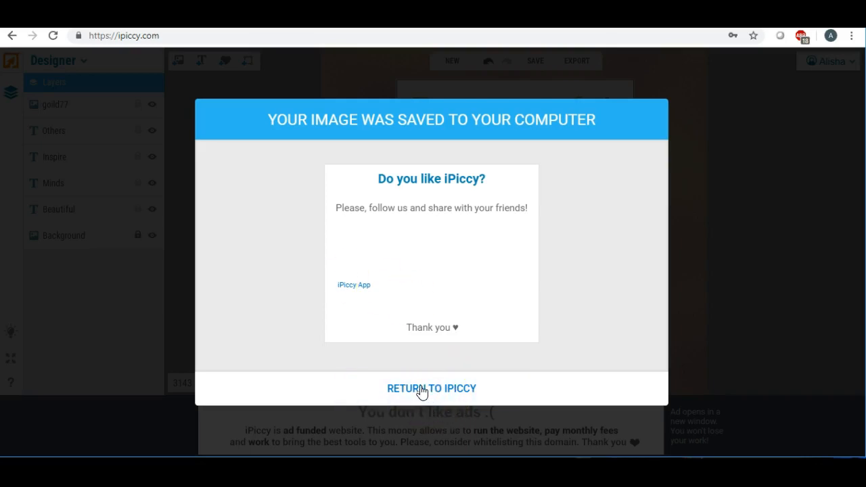
left_click(415, 394)
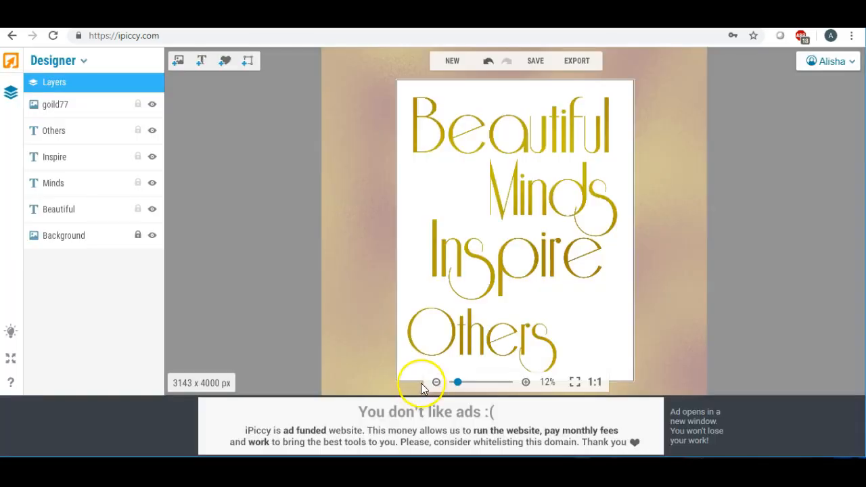
Delete the gold texture layer and switch from the Designer to the Editor
left_click(368, 139)
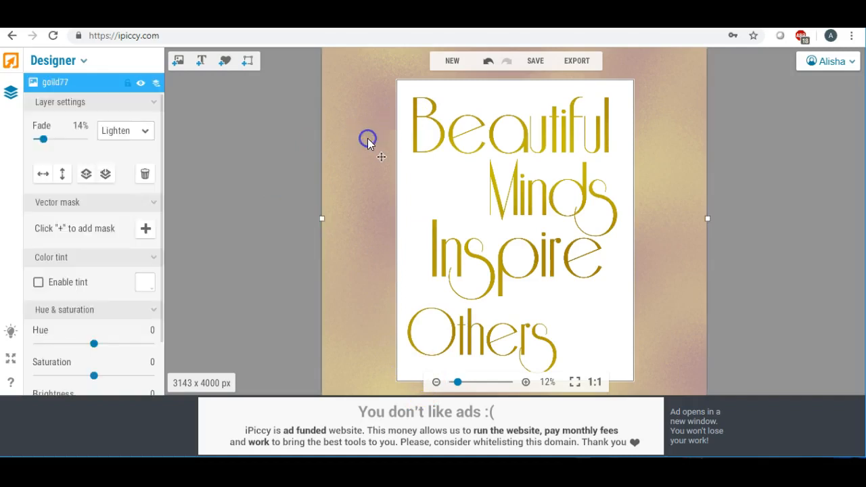
key("Delete")
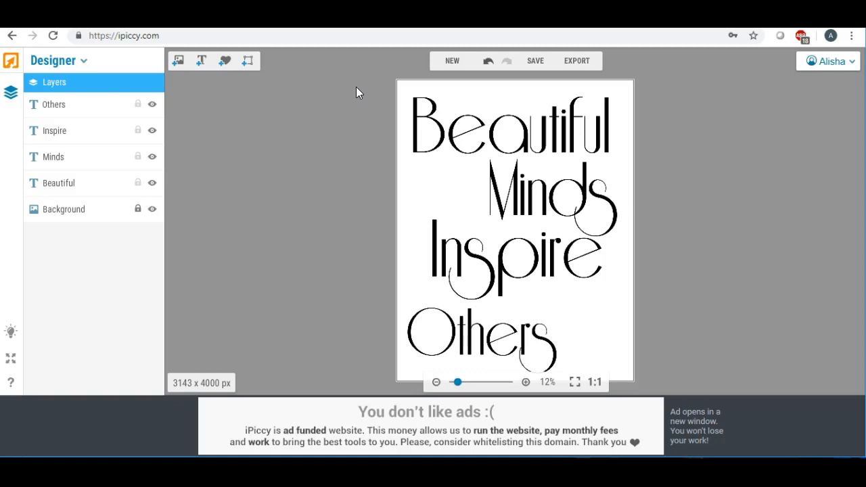
left_click(79, 61)
left_click(58, 81)
left_click(437, 257)
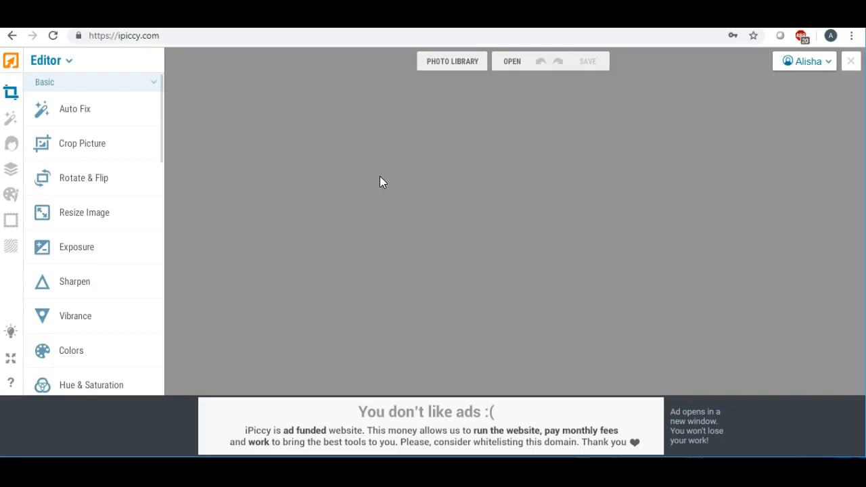
Add the beautyminds and framemockuprustic images from the Desktop to the photo library, then close the library
left_click(444, 63)
left_click(149, 103)
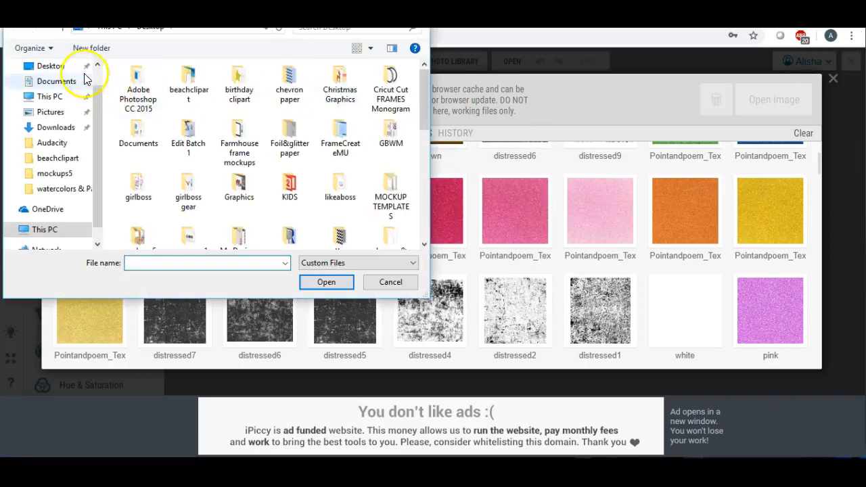
left_click(68, 66)
left_click_drag(421, 120, 416, 166)
left_click(391, 137)
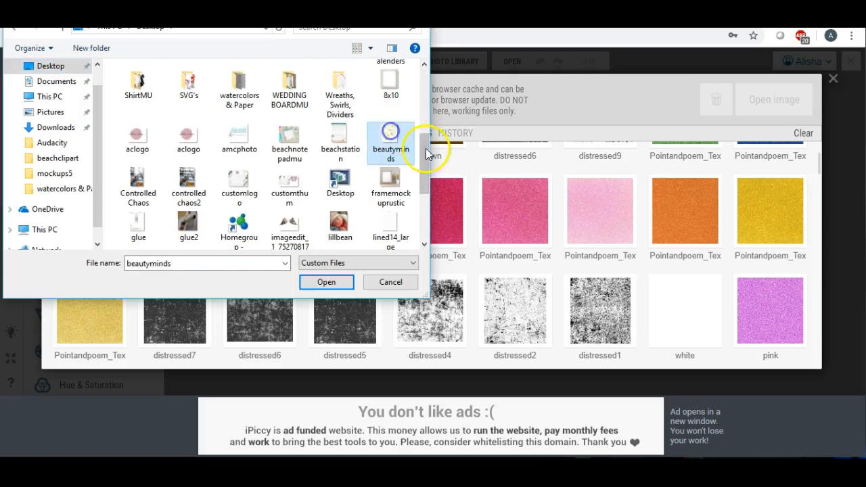
mouse_move(425, 155)
left_mouse_down()
mouse_move(420, 201)
mouse_move(424, 154)
left_mouse_up()
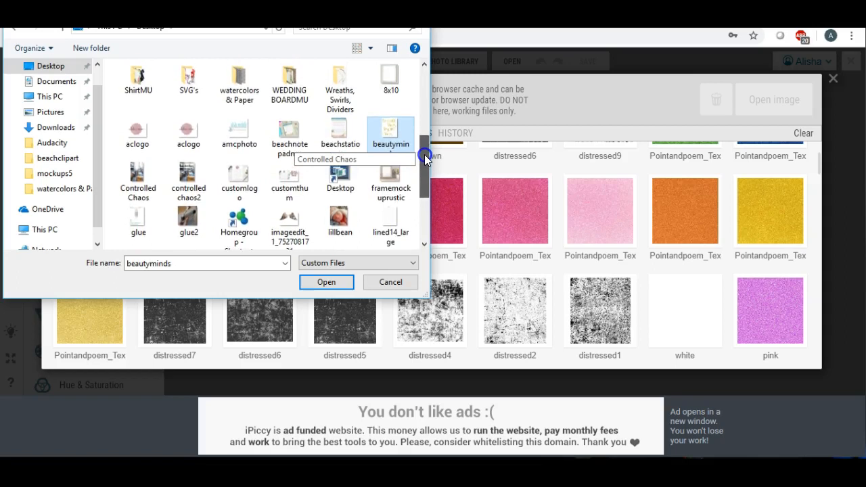
left_click_drag(424, 154, 424, 167)
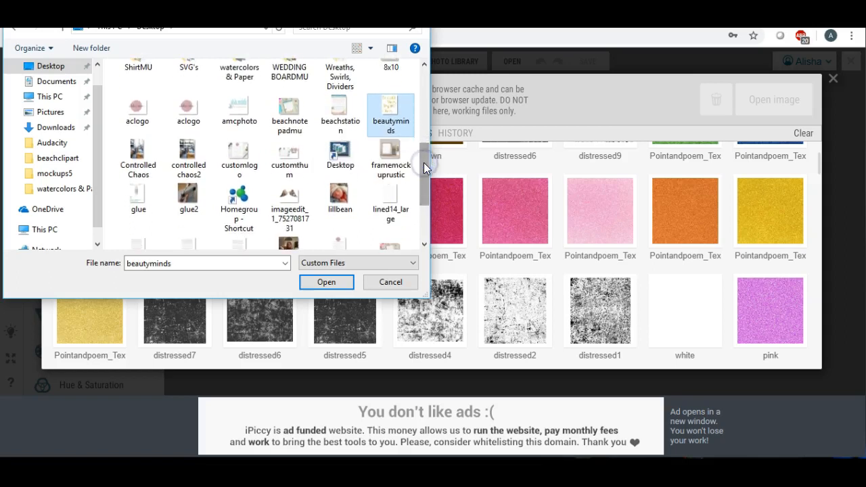
left_click(386, 152, "ctrl")
left_click(332, 277)
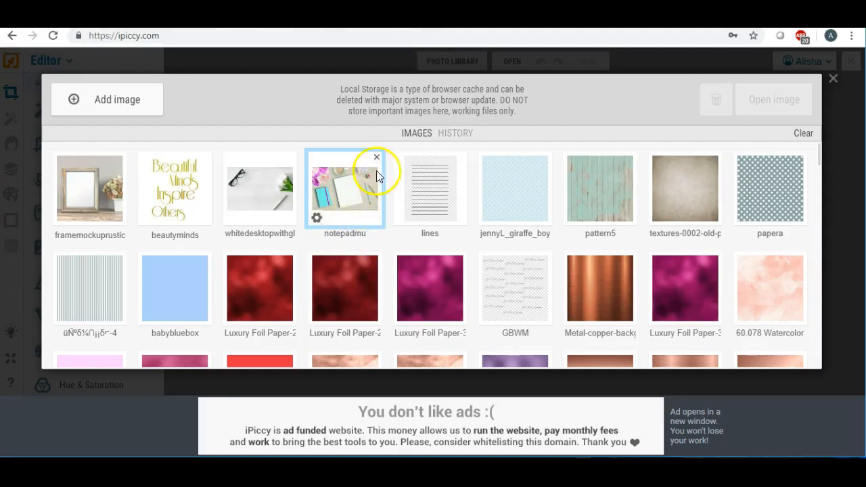
left_click(831, 78)
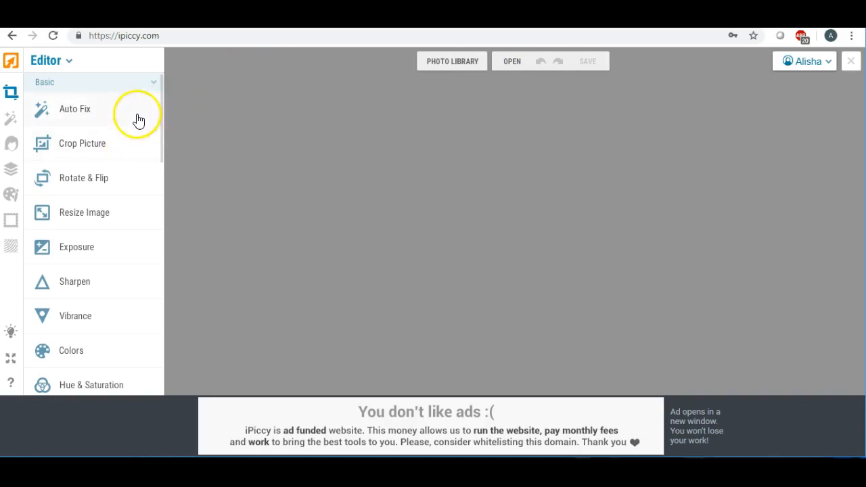
Open the framemockuprustic image from the photo library for editing
left_click(435, 62)
left_click(61, 215)
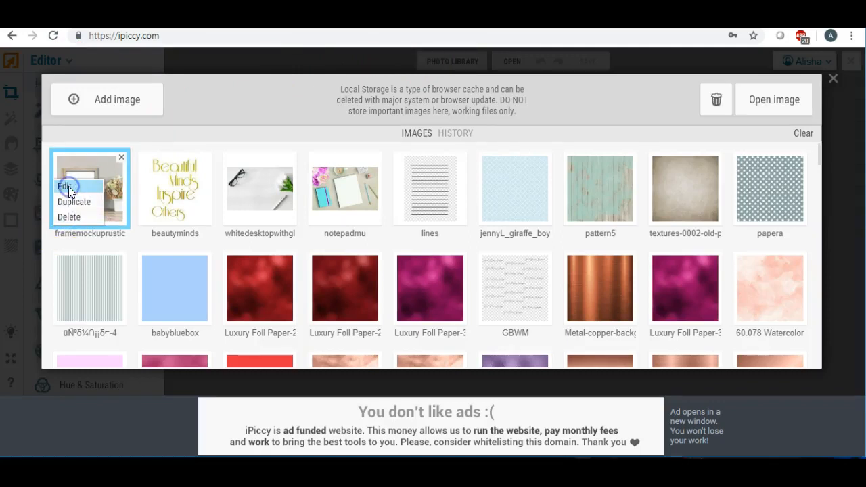
left_click(65, 187)
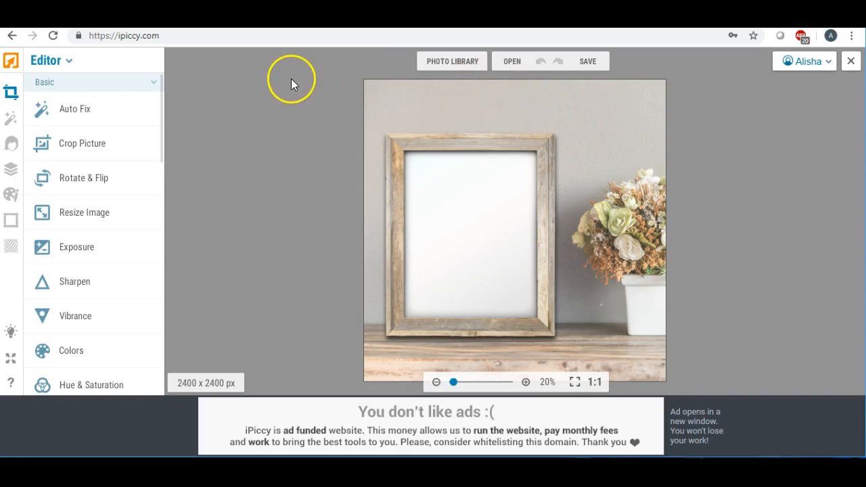
Add the beautyminds image as a layer and enlarge it to fill the opening of the wooden frame
left_click(11, 170)
left_click(178, 60)
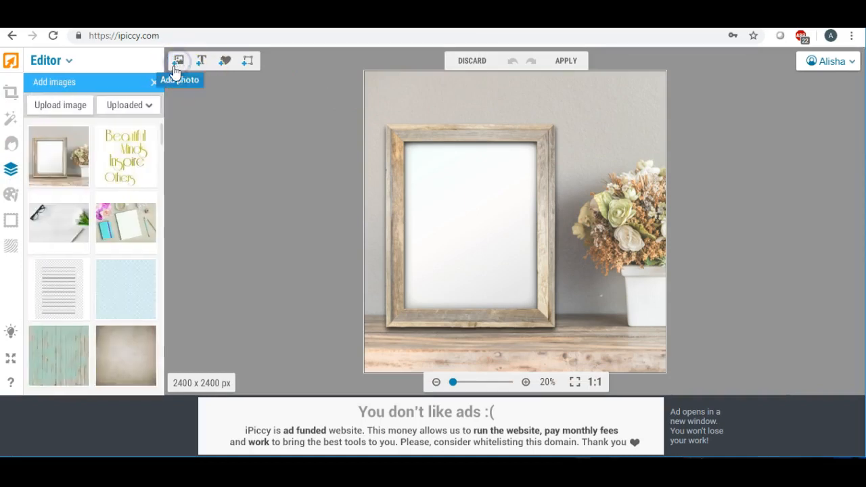
left_click_drag(123, 148, 450, 201)
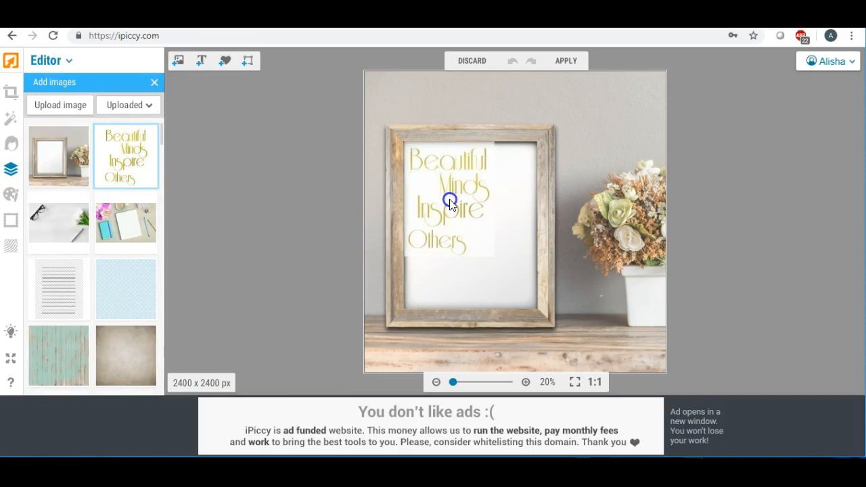
left_click_drag(457, 211, 458, 212)
left_click_drag(497, 259, 555, 311)
left_click(297, 235)
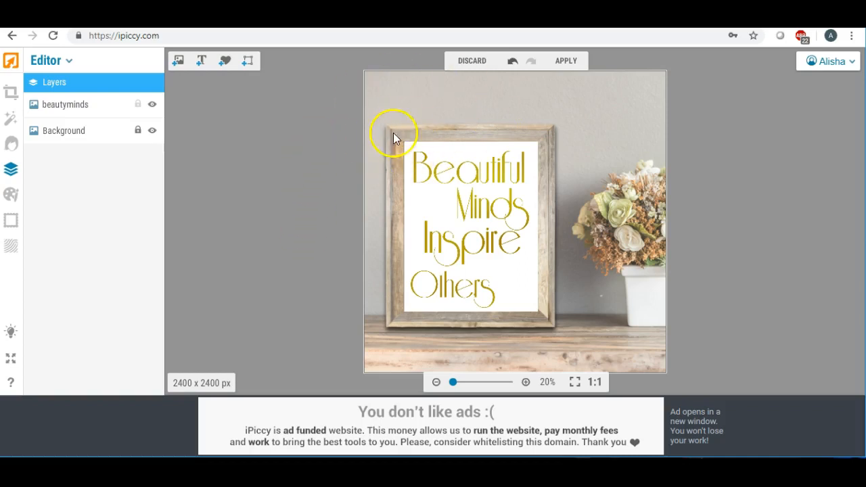
Add the serrated starburst from the Geometric stickers and place it over the frame's upper-right corner
left_click(179, 60)
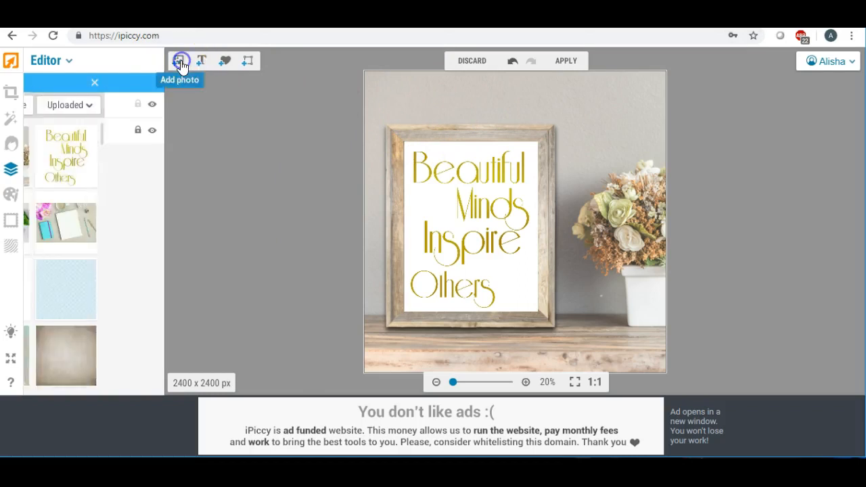
left_click(225, 61)
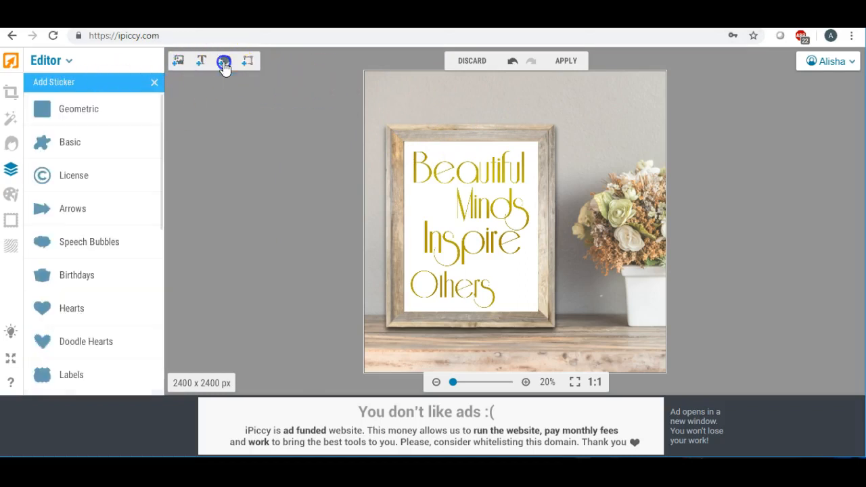
left_click(80, 114)
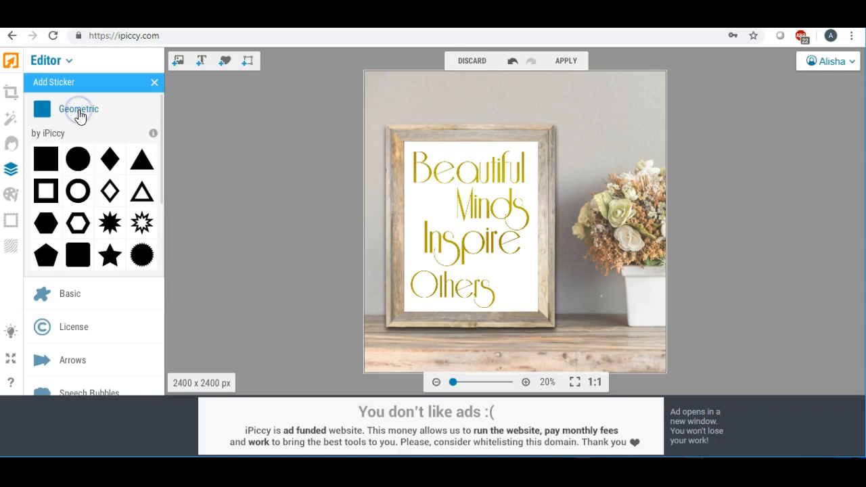
left_click(144, 255)
left_click_drag(511, 162, 571, 124)
left_click_drag(565, 86, 613, 86)
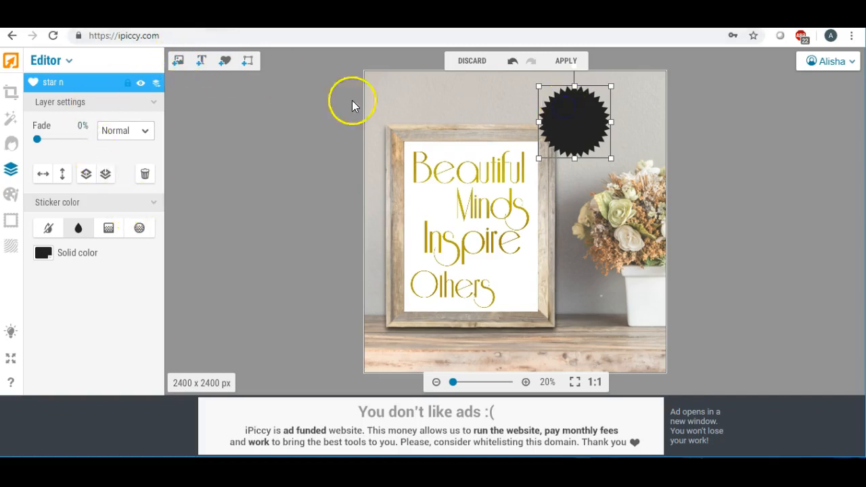
Set the starburst sticker's solid color to the yellow D8E617
left_click(48, 257)
left_click_drag(48, 261, 78, 338)
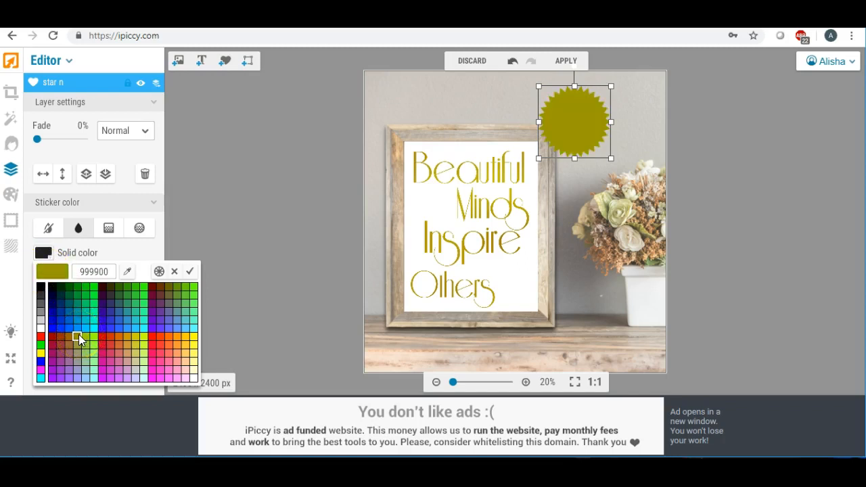
left_click(159, 271)
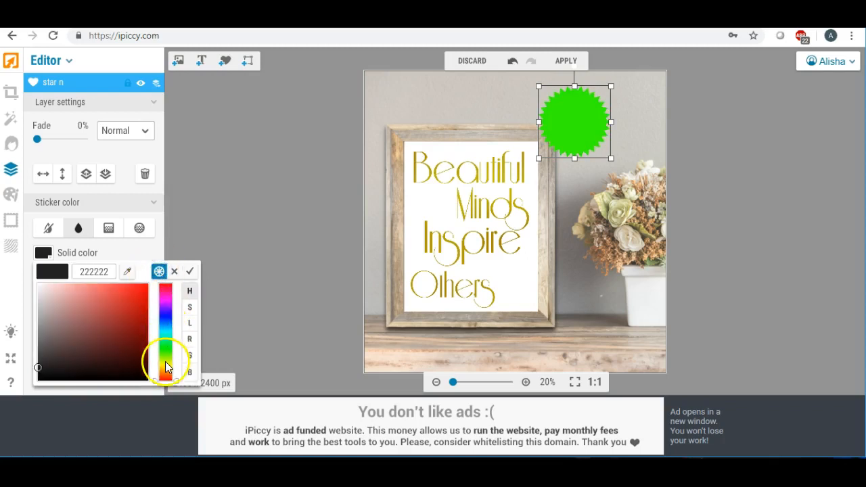
left_click(165, 360)
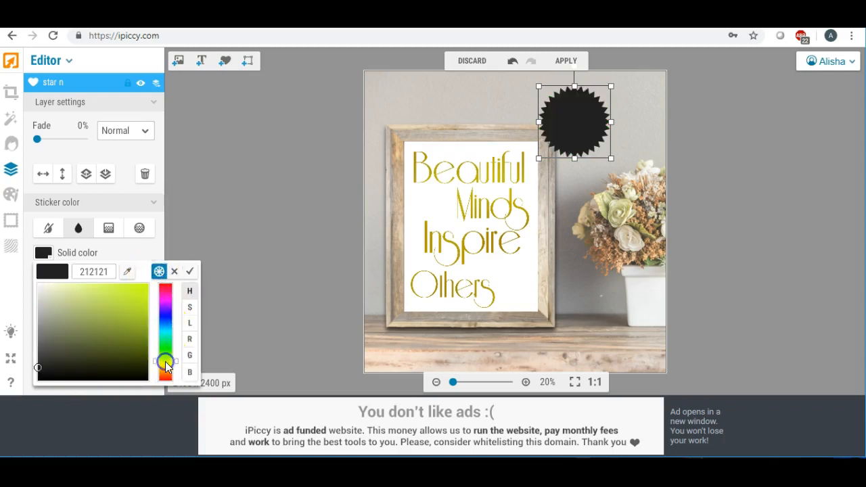
left_click(131, 301)
left_click(132, 302)
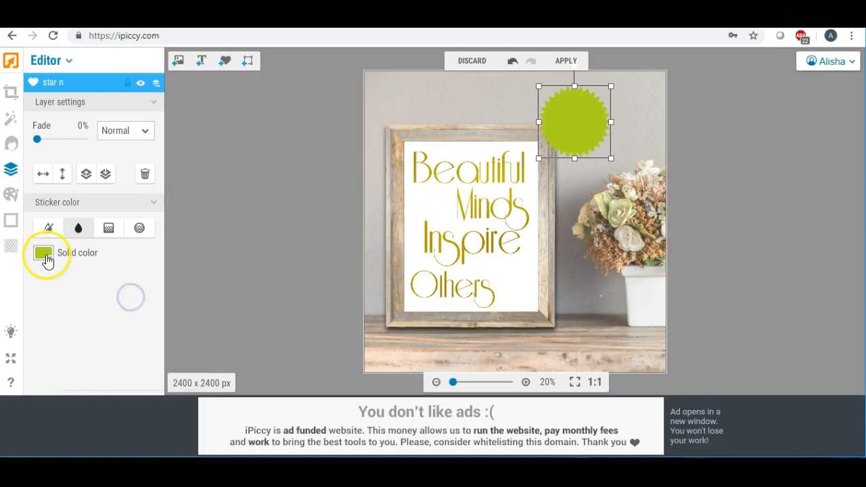
left_click(43, 253)
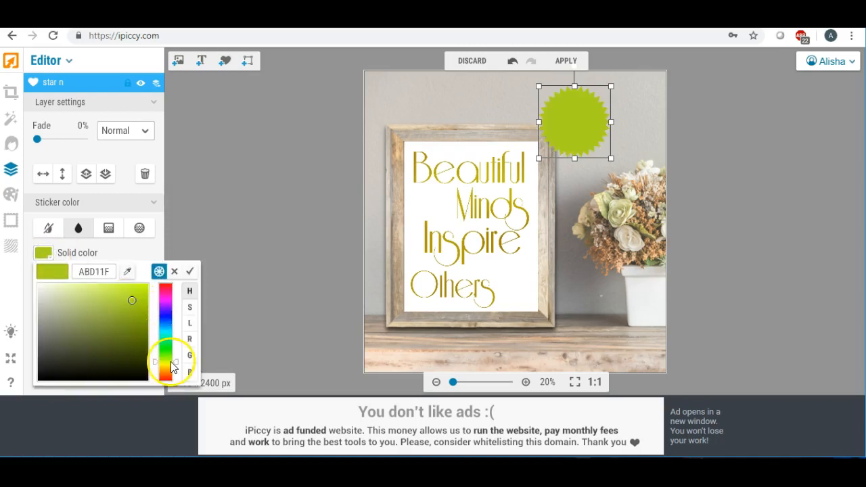
left_click_drag(175, 362, 175, 364)
mouse_move(132, 298)
left_mouse_down()
mouse_move(127, 307)
mouse_move(137, 294)
left_mouse_up()
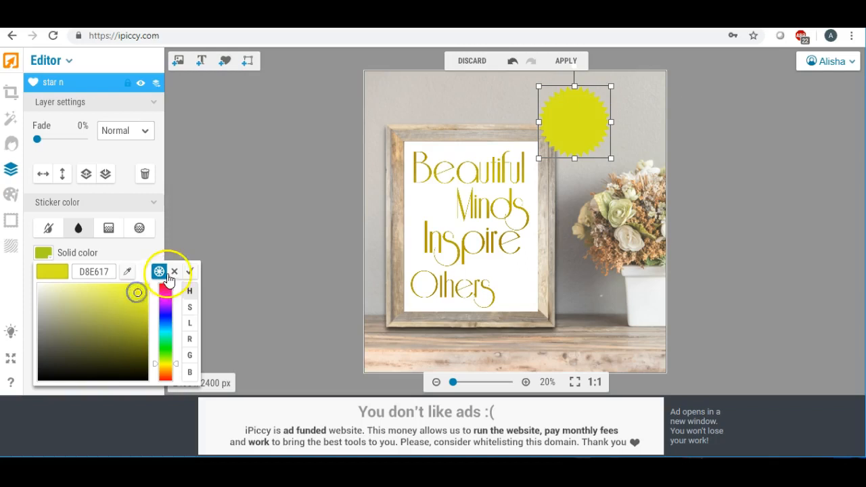
left_click(189, 271)
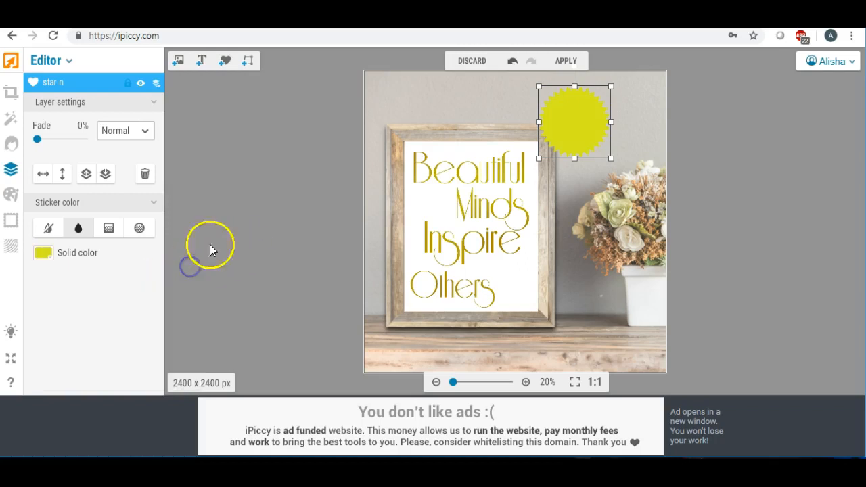
Add a text layer over the starburst sticker and enlarge the sticker slightly
left_click(201, 60)
left_click_drag(495, 213, 473, 154)
left_click(571, 119)
left_click_drag(611, 84, 633, 74)
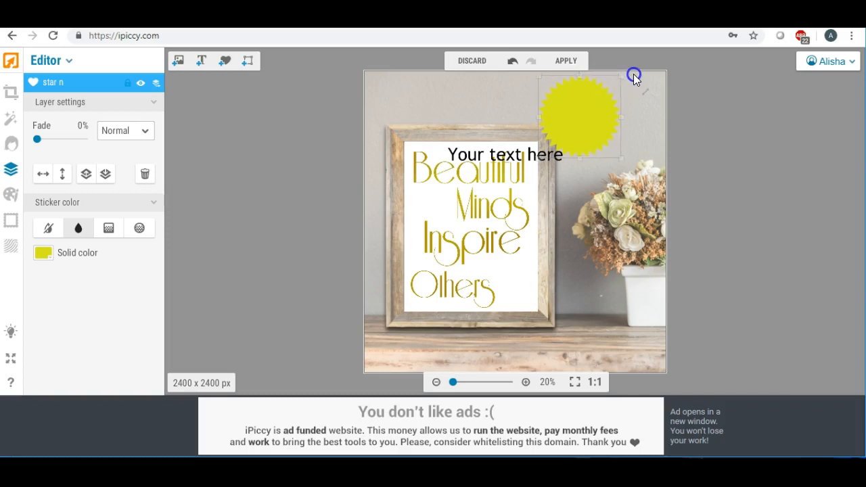
left_click(508, 152)
left_click_drag(508, 152, 559, 111)
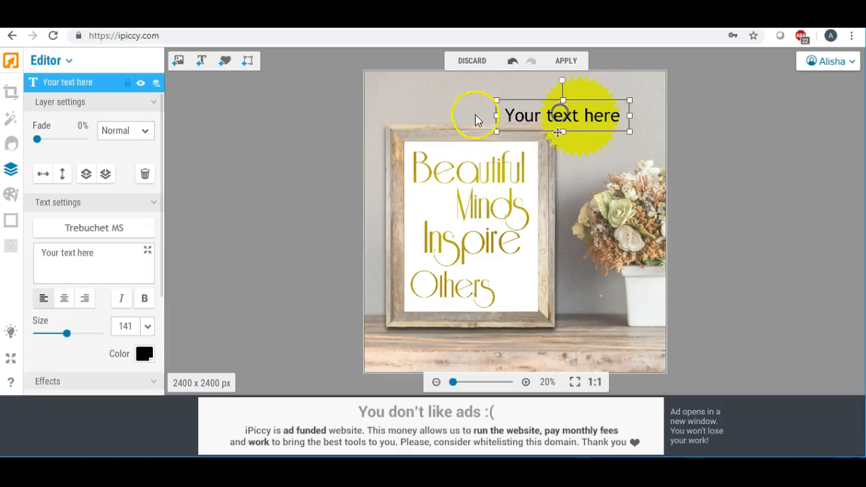
Replace the placeholder text with "Instant Download" on two lines and center-align it
triple_click(112, 262)
type("Instant ")
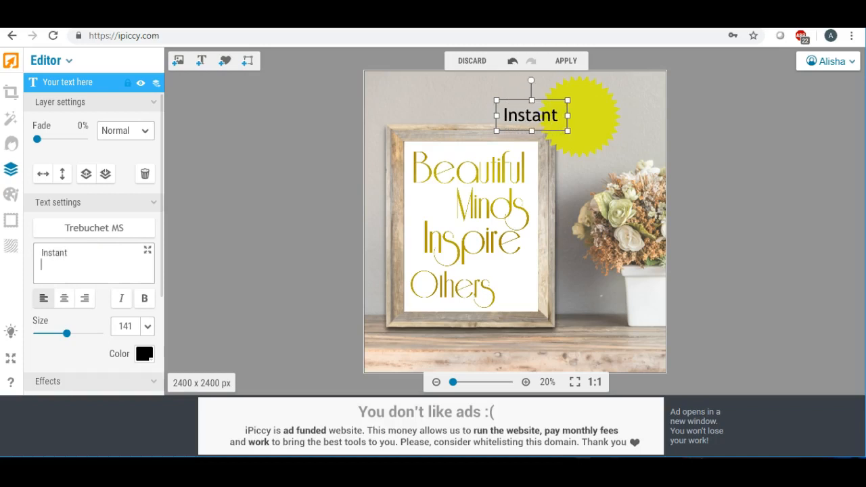
type("Downl")
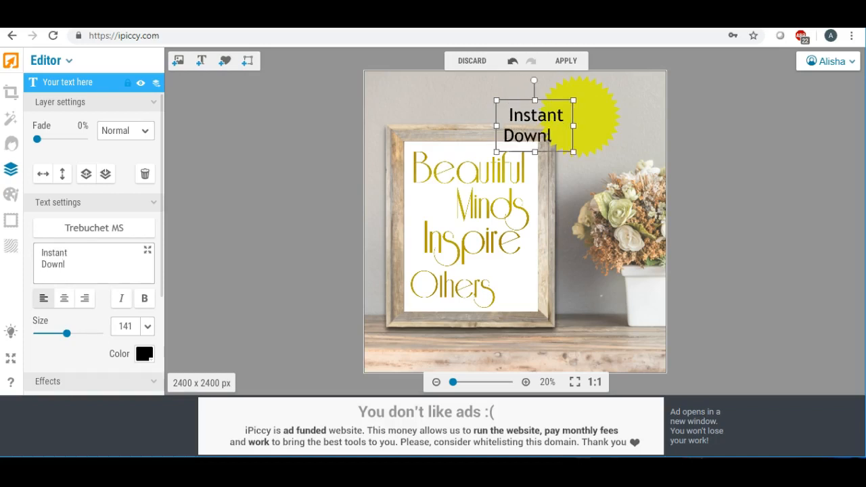
type("oad")
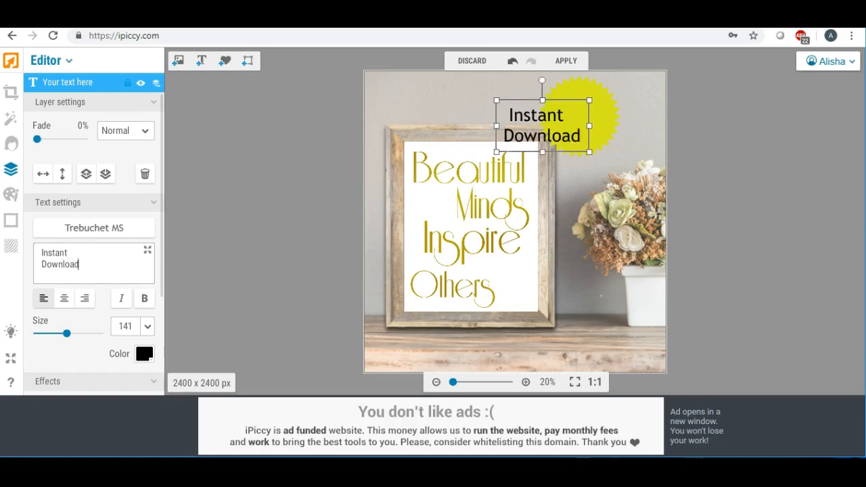
left_click(64, 299)
Scale the "Instant Download" text to size 112 and fit it within the starburst
left_click(553, 122)
mouse_move(553, 122)
left_mouse_down()
mouse_move(578, 111)
mouse_move(568, 119)
left_mouse_up()
left_click_drag(525, 88, 576, 85)
left_click_drag(577, 130, 578, 140)
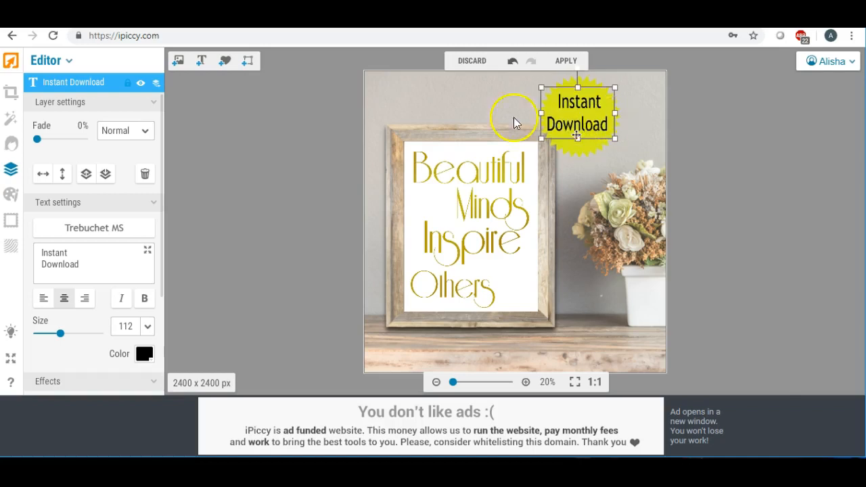
Change the "Instant Download" text's font to the local font Bell MT
left_click(97, 230)
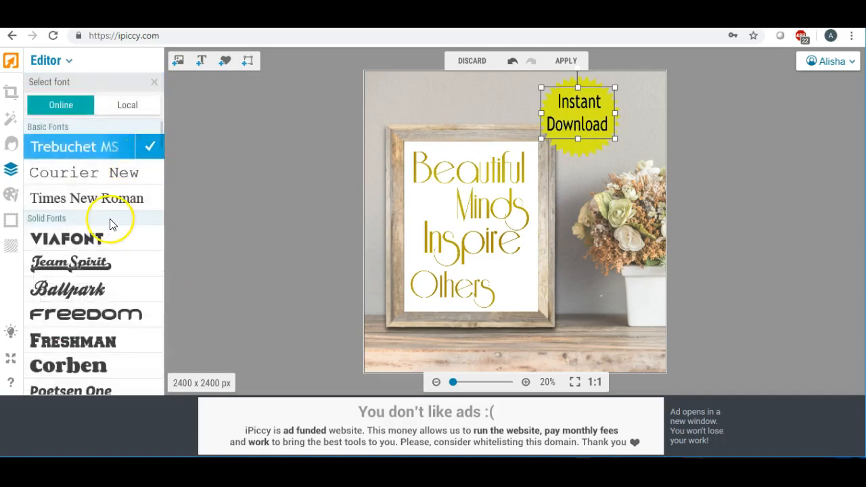
scroll(110, 224, "down", 1)
left_click(134, 107)
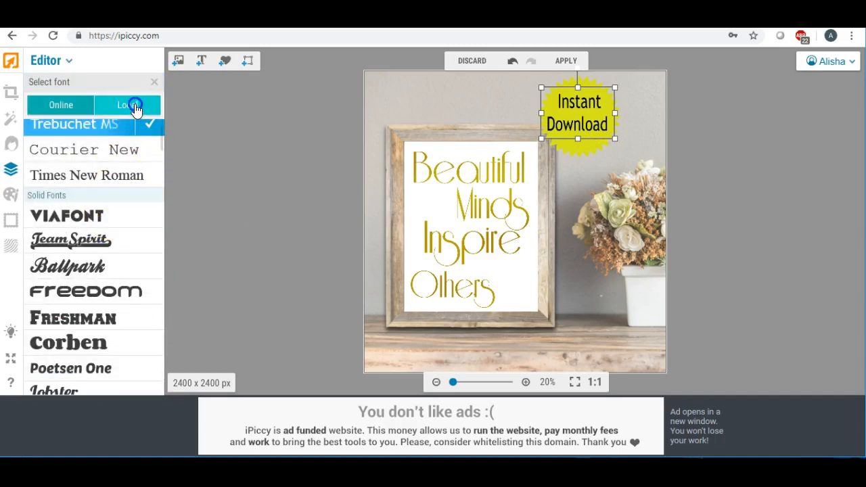
scroll(110, 189, "down", 5)
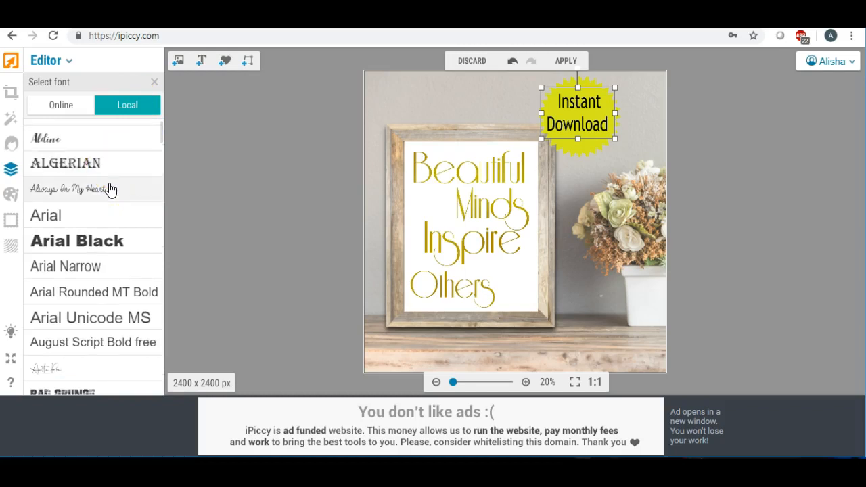
scroll(112, 189, "down", 3)
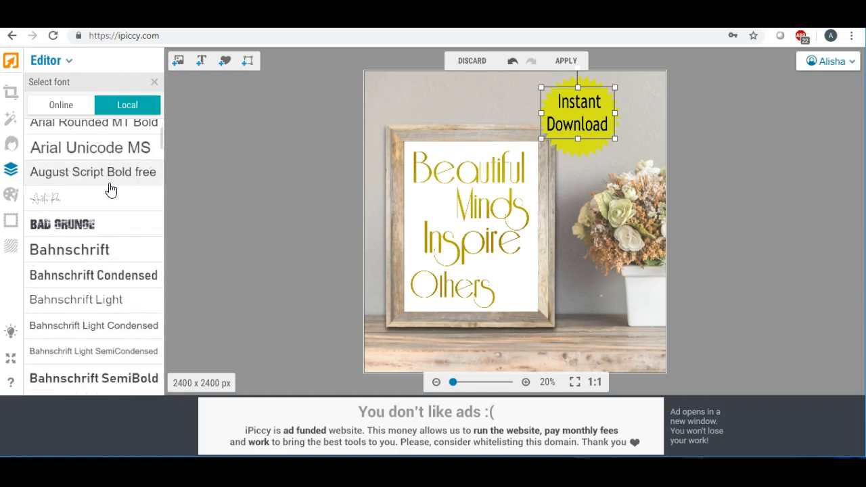
scroll(110, 189, "down", 5)
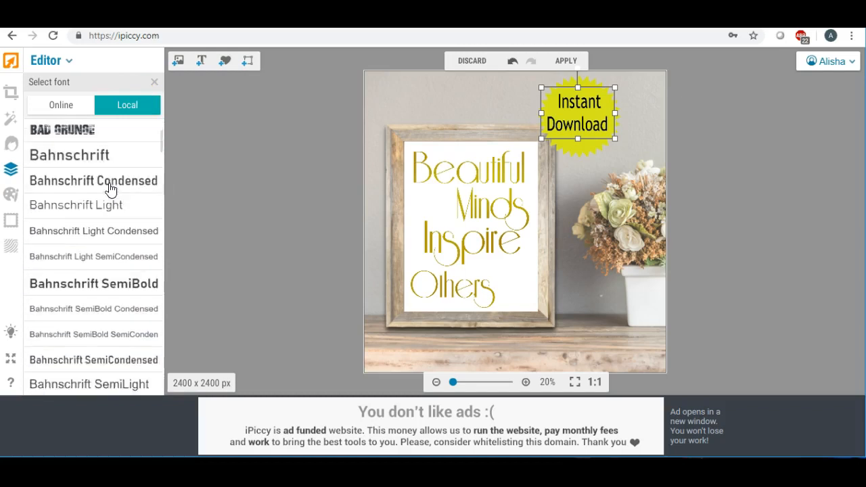
scroll(111, 189, "down", 3)
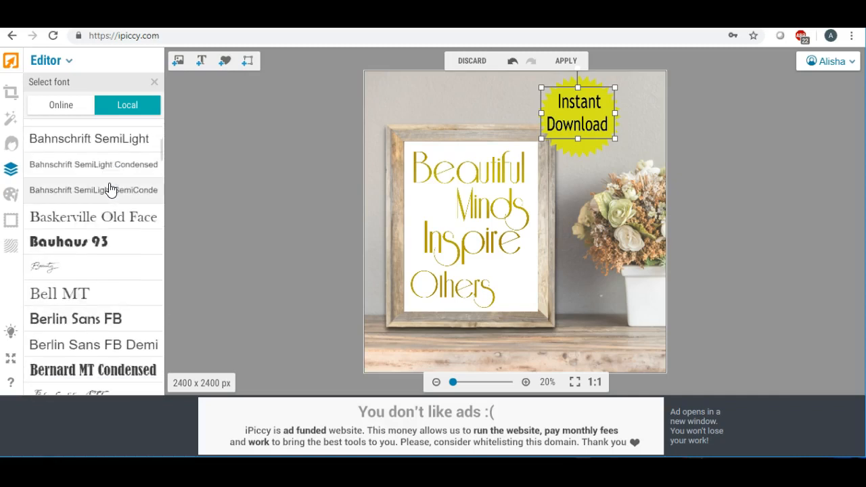
scroll(111, 188, "down", 2)
left_click(82, 239)
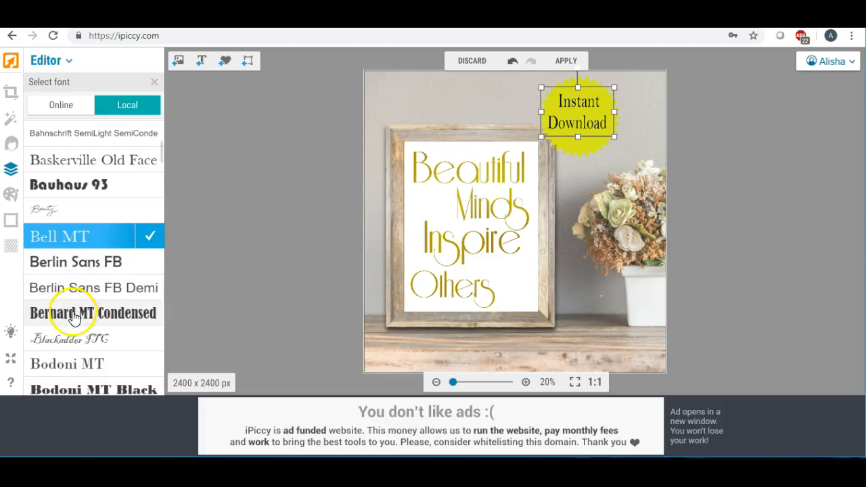
Try the local fonts Bernard MT Condensed, Berlin Sans FB, Bodoni MT and Bodoni MT Black on the "Instant Download" text
left_click(74, 317)
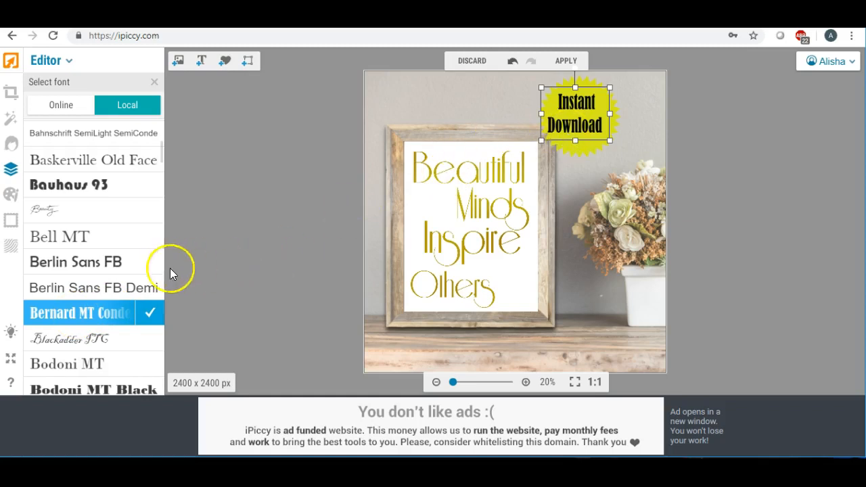
left_click(108, 264)
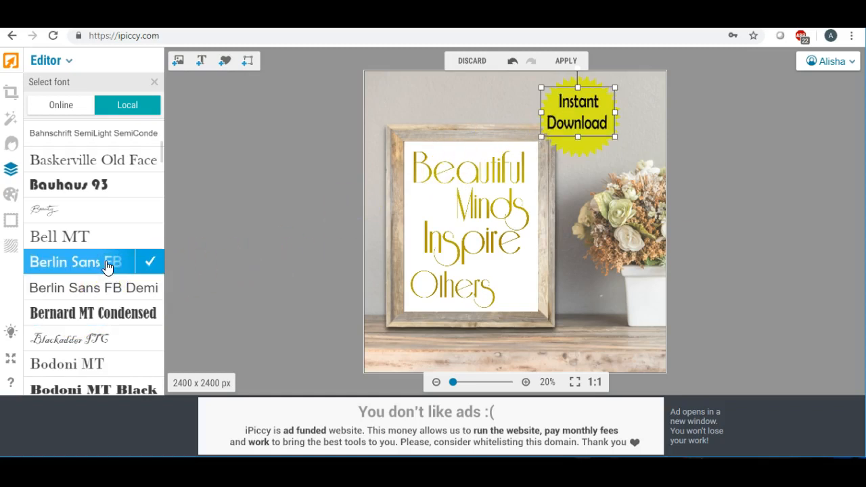
scroll(107, 265, "down", 3)
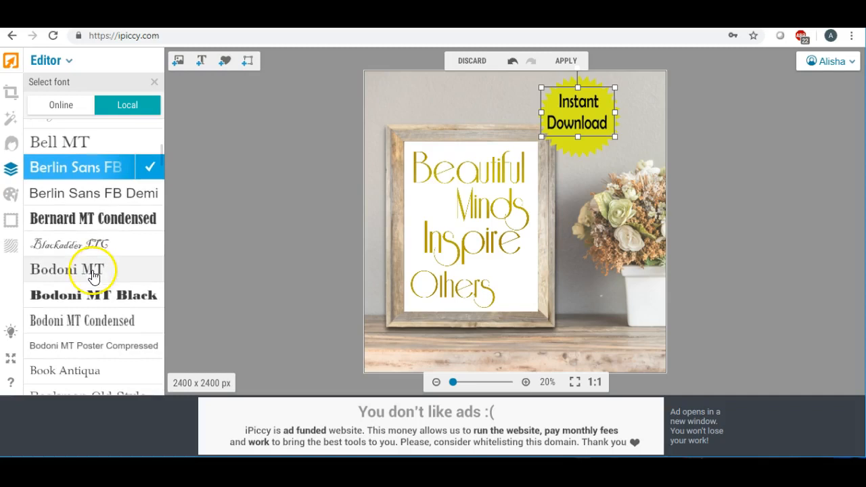
left_click(93, 271)
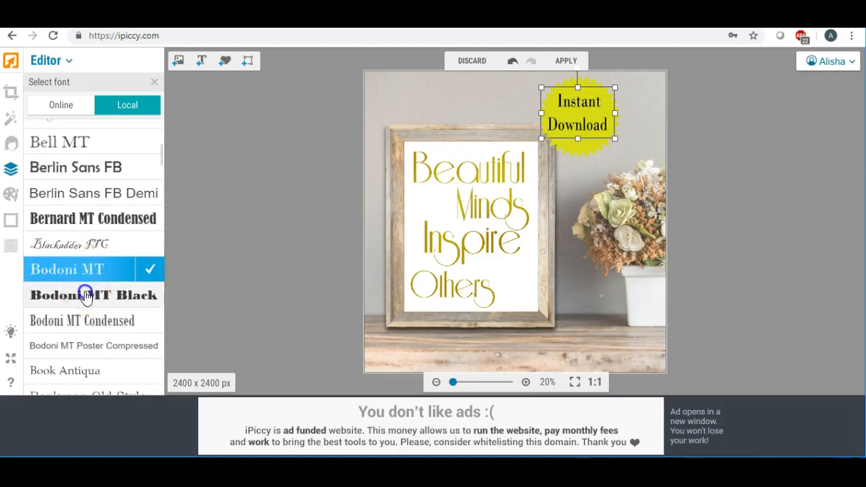
left_click(86, 296)
scroll(86, 298, "down", 2)
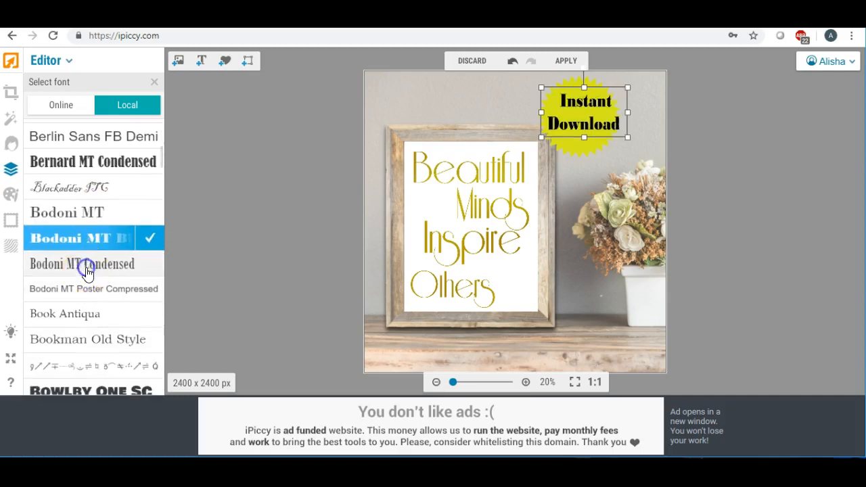
Set the "Instant Download" text's font to Bodoni MT Condensed and make it bold
left_click(87, 274)
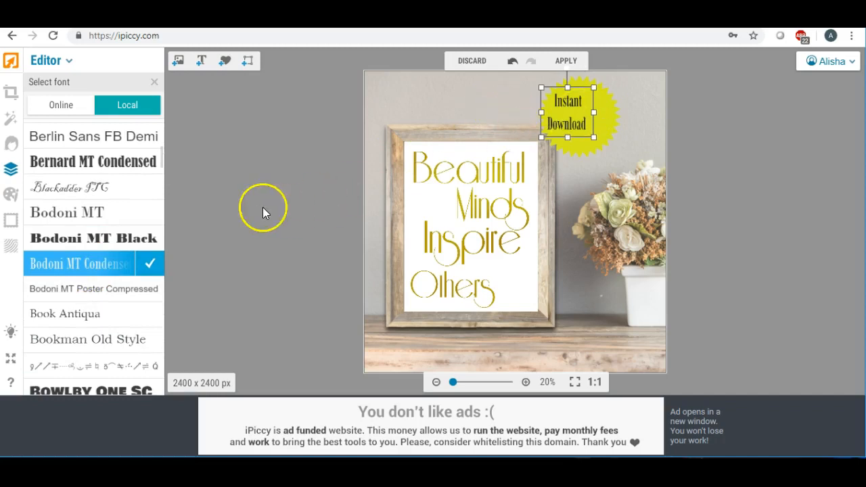
left_click(149, 263)
left_click(144, 281)
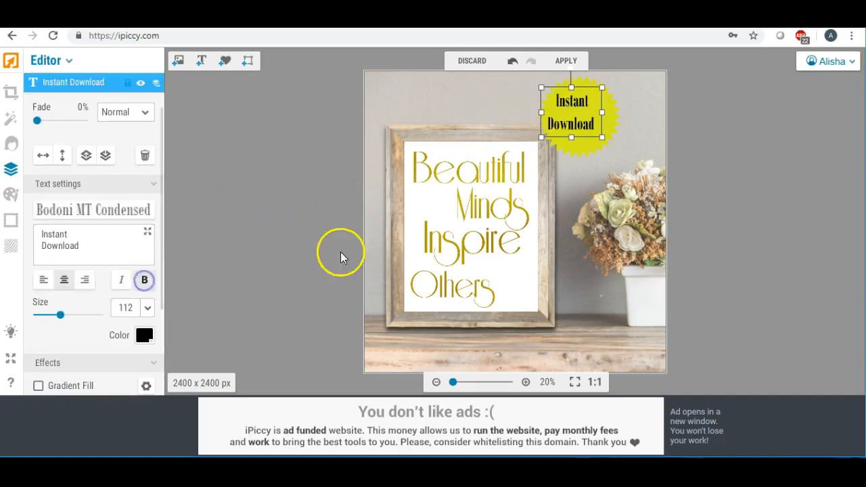
Stretch the "Instant Download" text wider and taller to fill the starburst, and add an exclamation mark after "Download"
left_click(606, 115)
left_click(611, 112)
left_click_drag(577, 139, 578, 145)
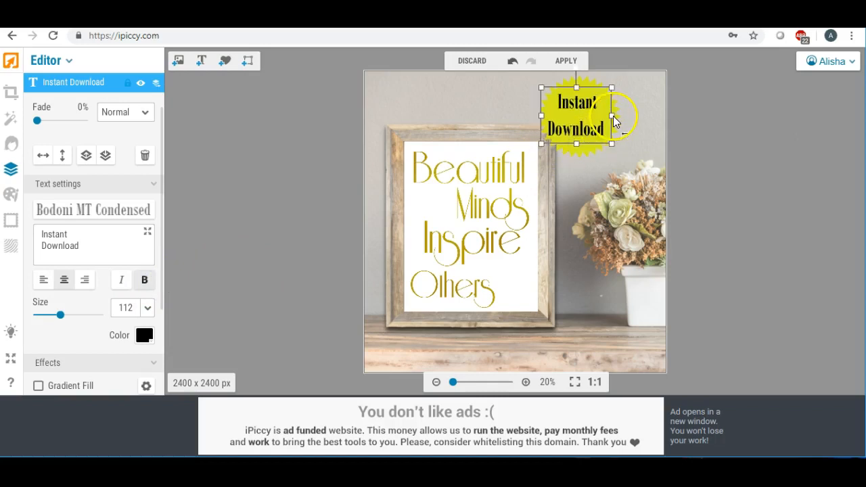
left_click(82, 246)
type("!")
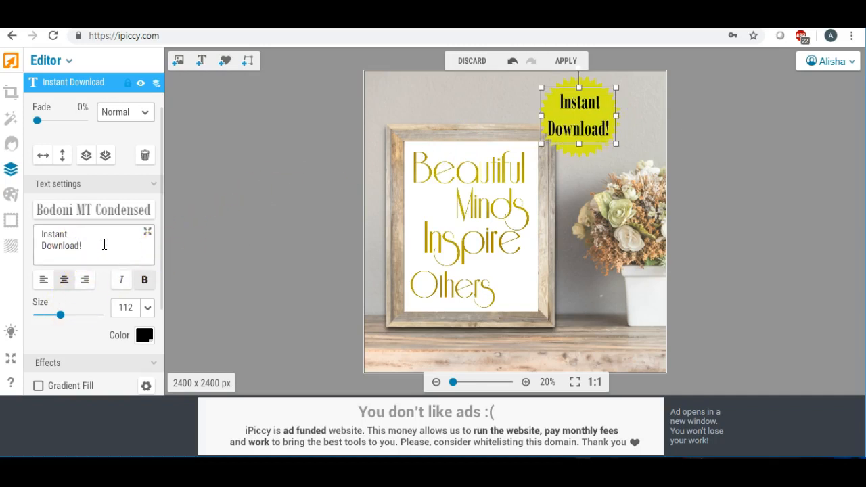
left_click(631, 118)
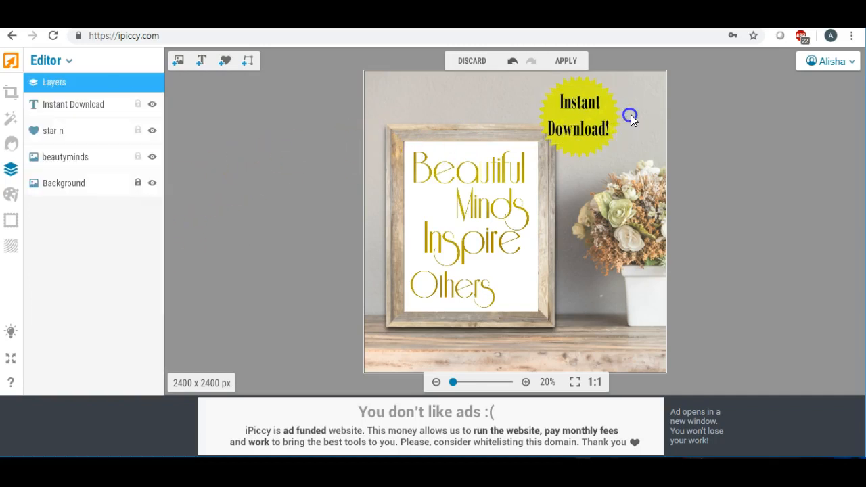
Tilt the "Instant Download!" text slightly clockwise and reposition it in the centre of the starburst
left_click(578, 104)
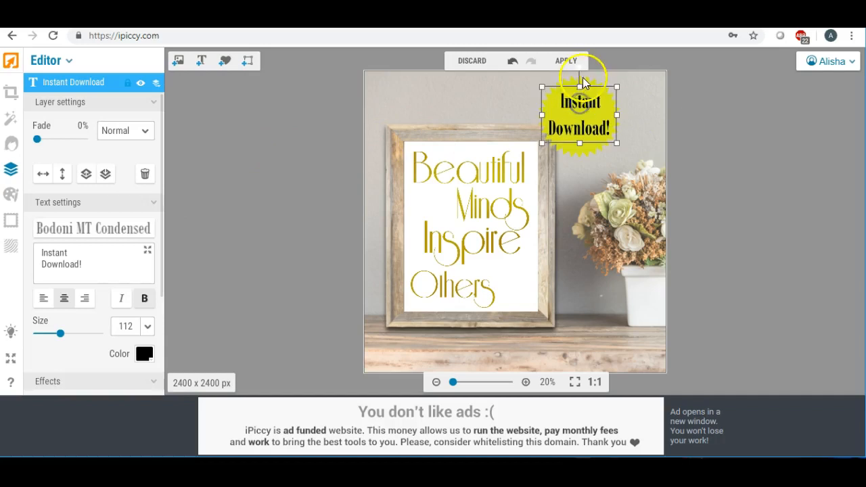
left_click(586, 68)
left_click_drag(580, 93, 594, 79)
left_click_drag(570, 117, 572, 107)
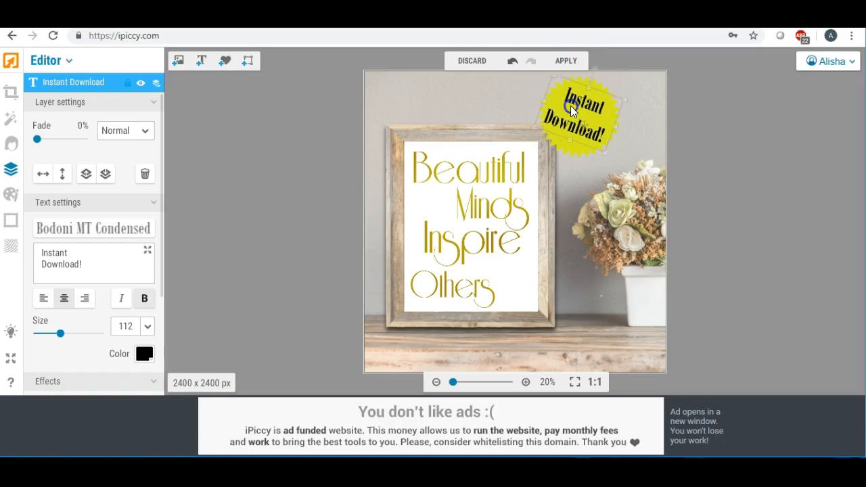
left_click(640, 122)
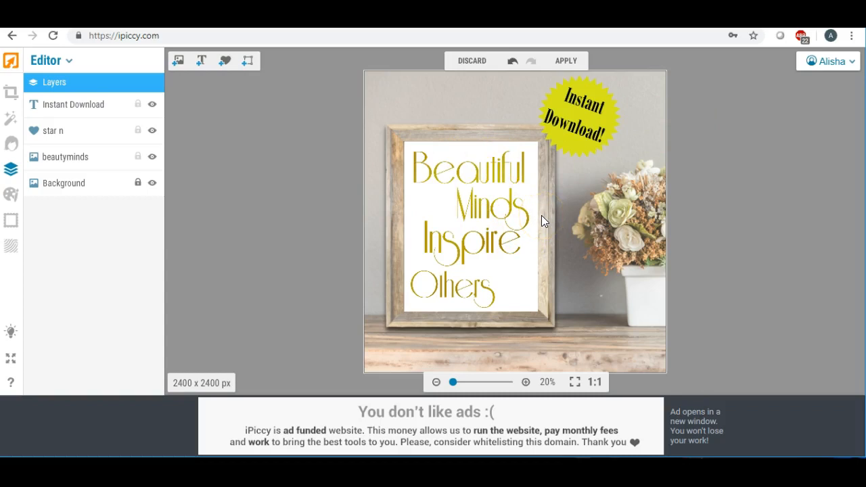
Apply the layer changes to flatten the mockup, print, starburst and text into one image
left_click(602, 116)
left_click(566, 61)
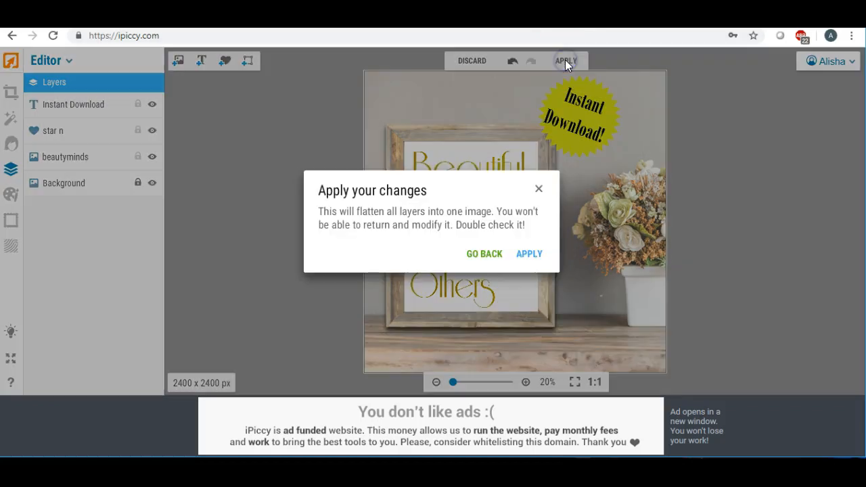
left_click(527, 255)
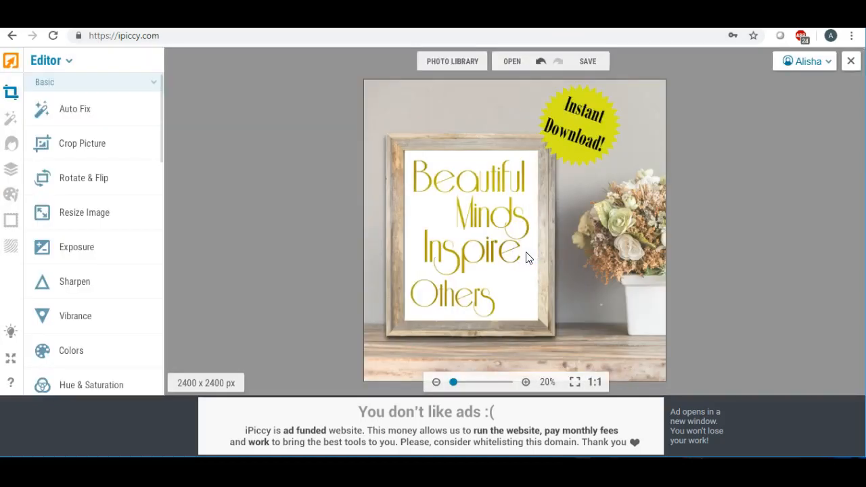
Save the image to the computer's Desktop as a highest-quality JPG named beautyminds2
left_click(591, 61)
left_click(584, 88)
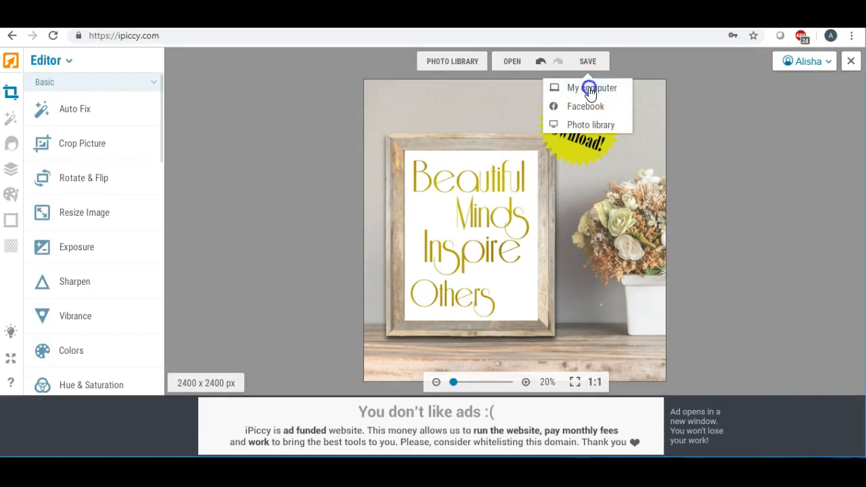
left_click(515, 239)
left_click_drag(494, 194, 379, 189)
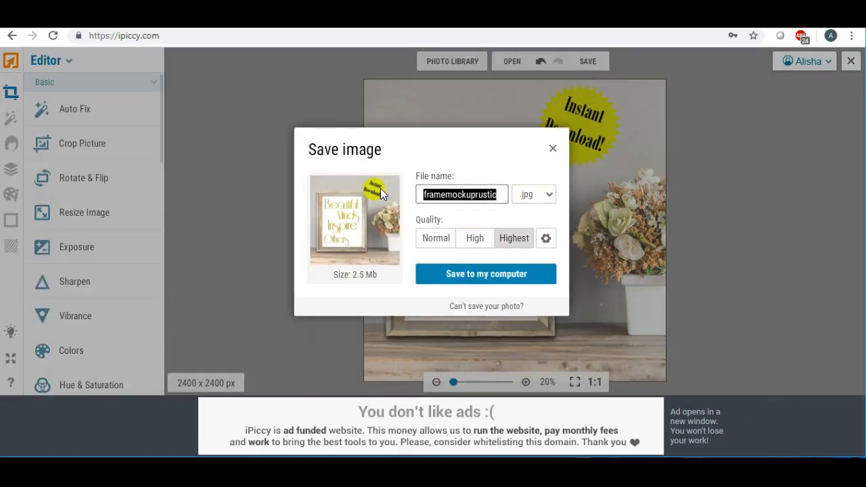
type("beautyminds2")
left_click(476, 272)
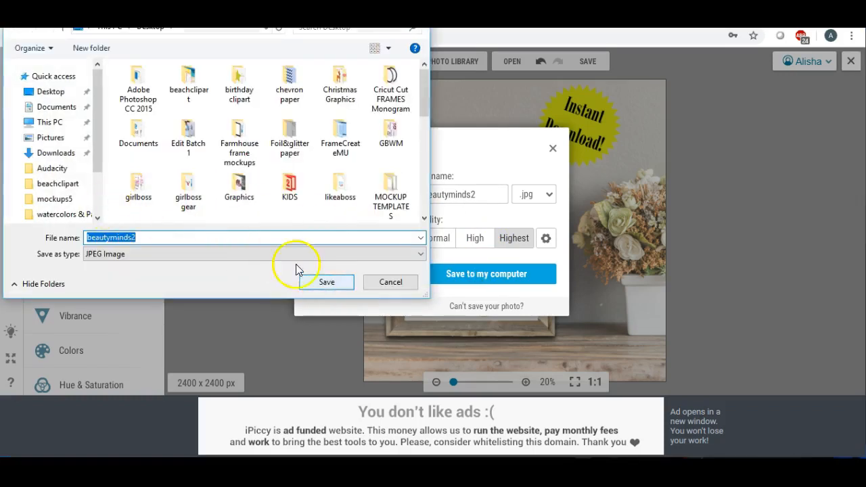
left_click(54, 92)
left_click(325, 284)
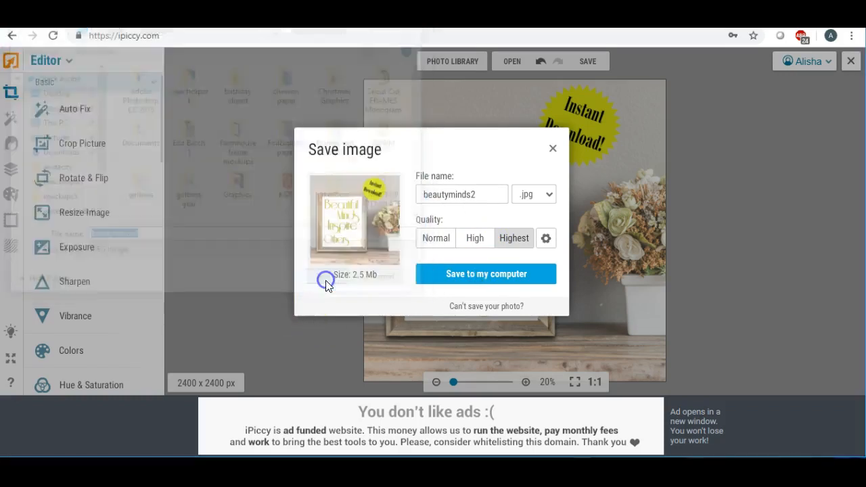
Close the saved photo and open the beautyminds image from the photo library for editing
left_click(251, 391)
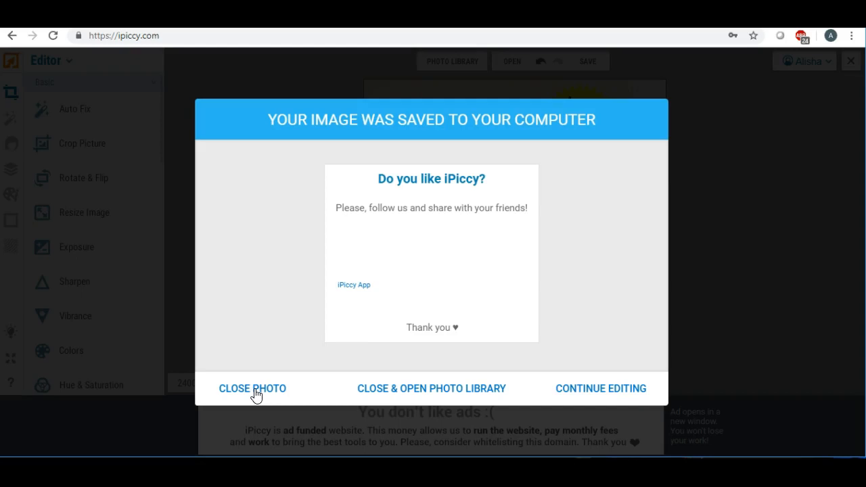
left_click(255, 390)
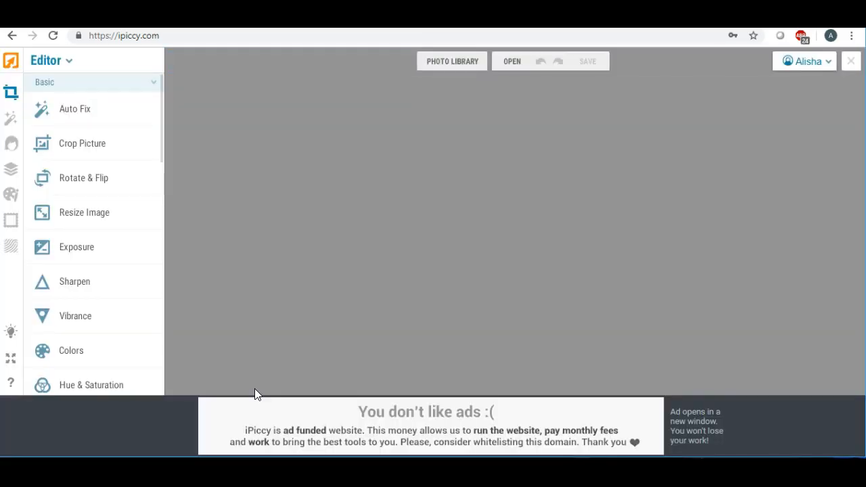
left_click(437, 67)
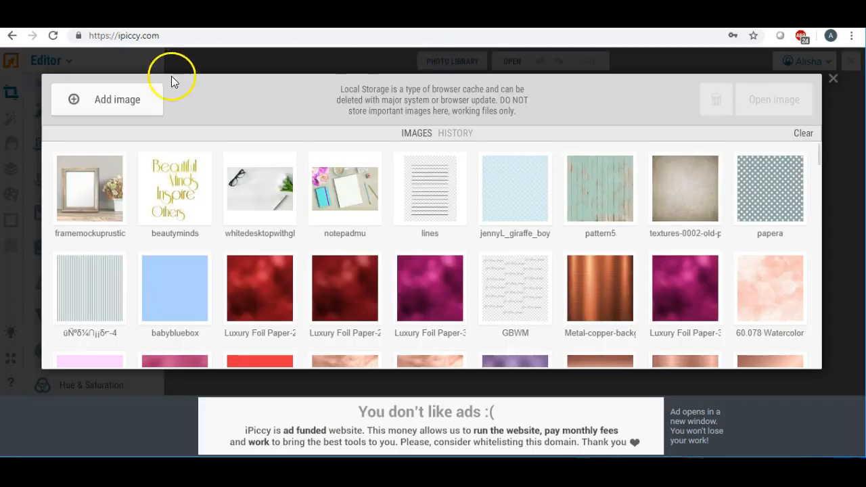
left_click(145, 218)
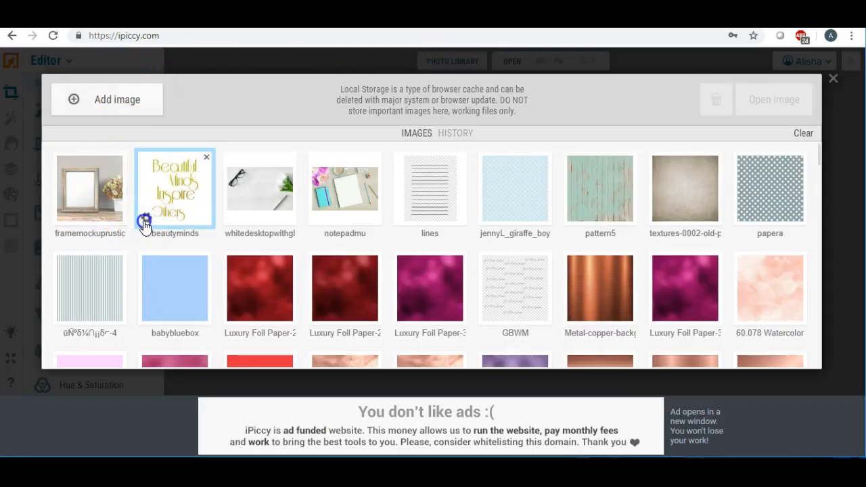
left_click(152, 186)
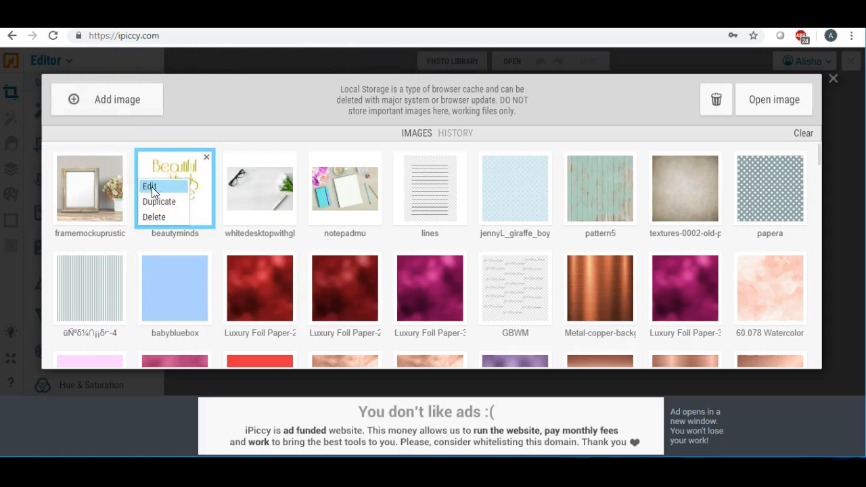